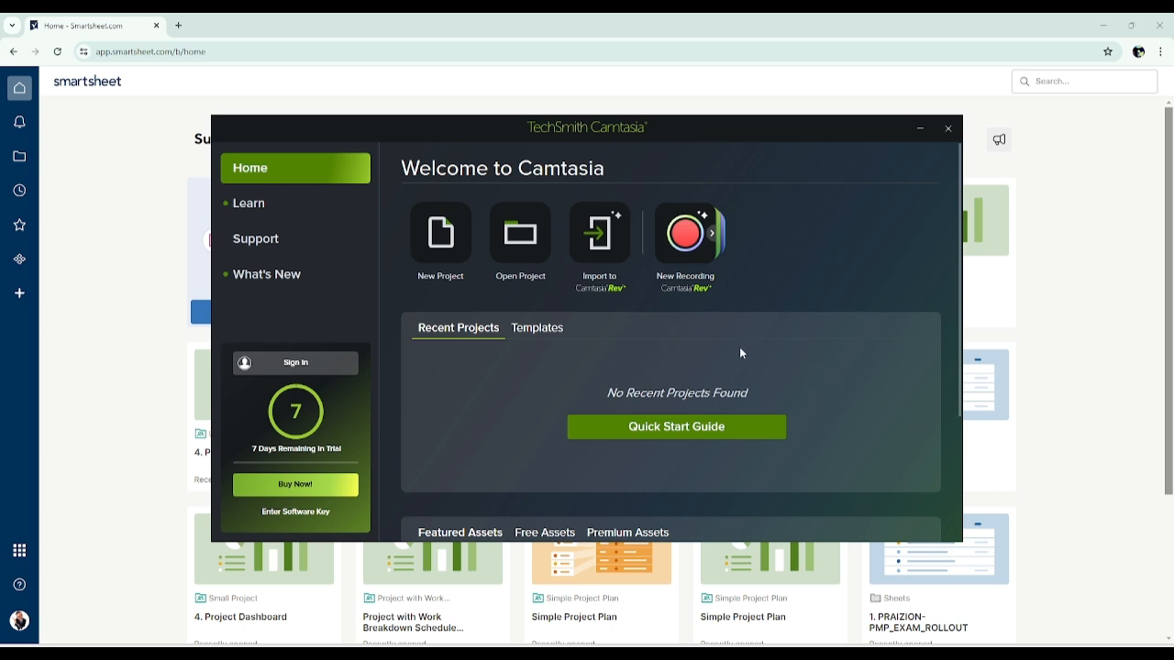
Step: Start setting up a new Camtasia recording, raising the microphone level slightly and switching off system audio
click(686, 234)
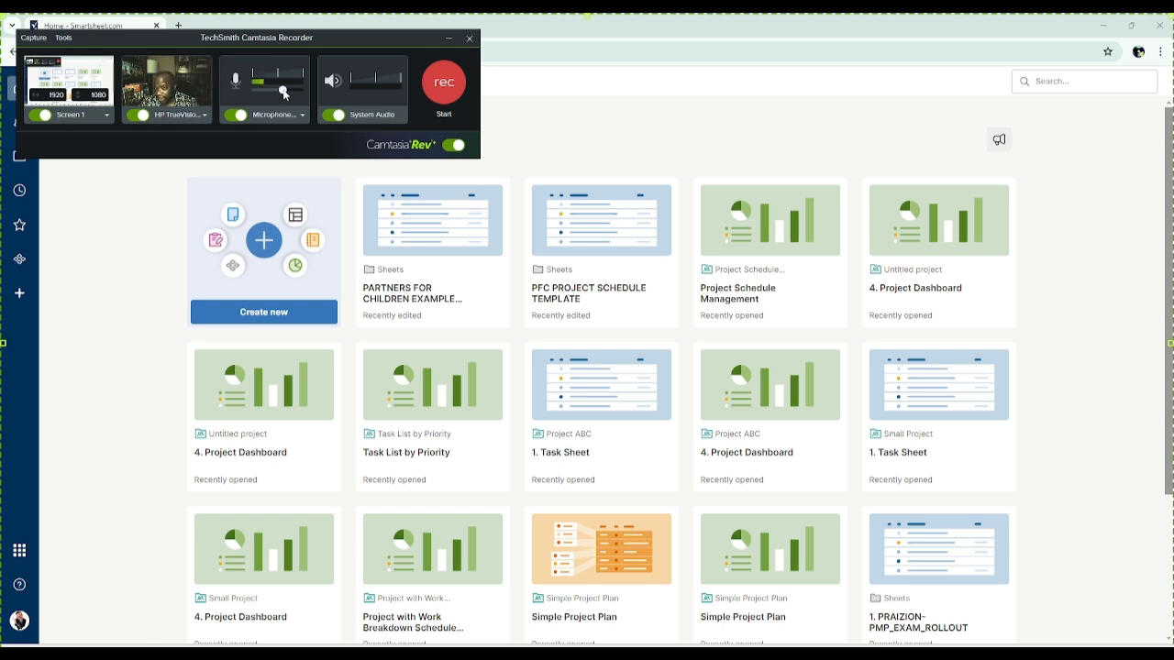
click(302, 115)
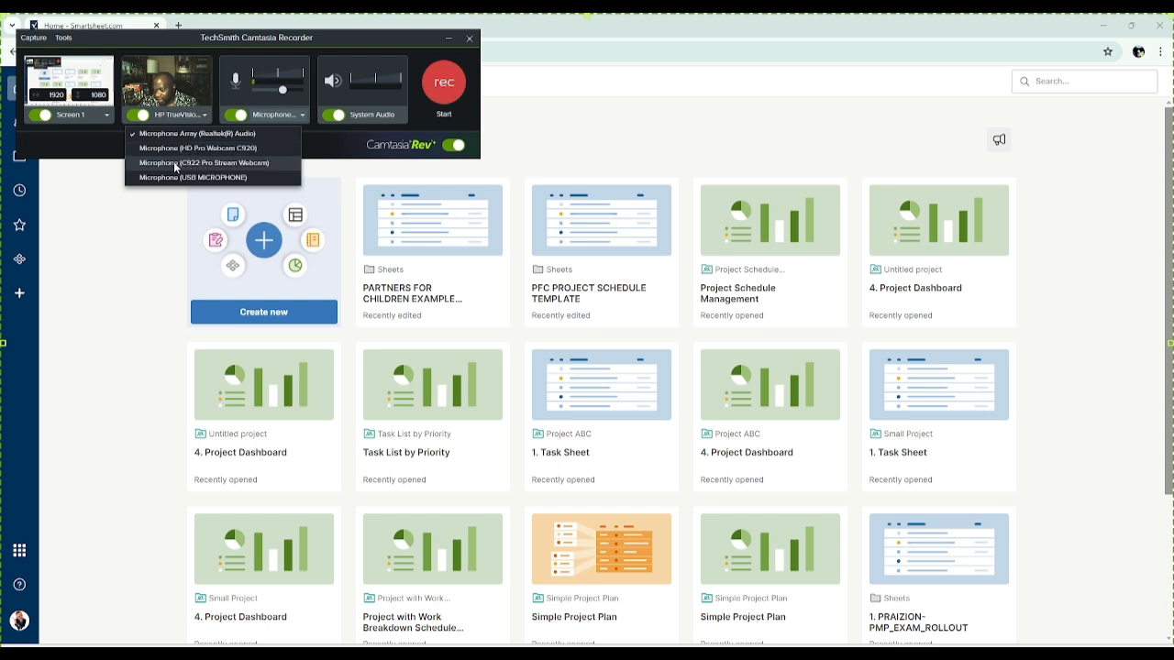
click(291, 88)
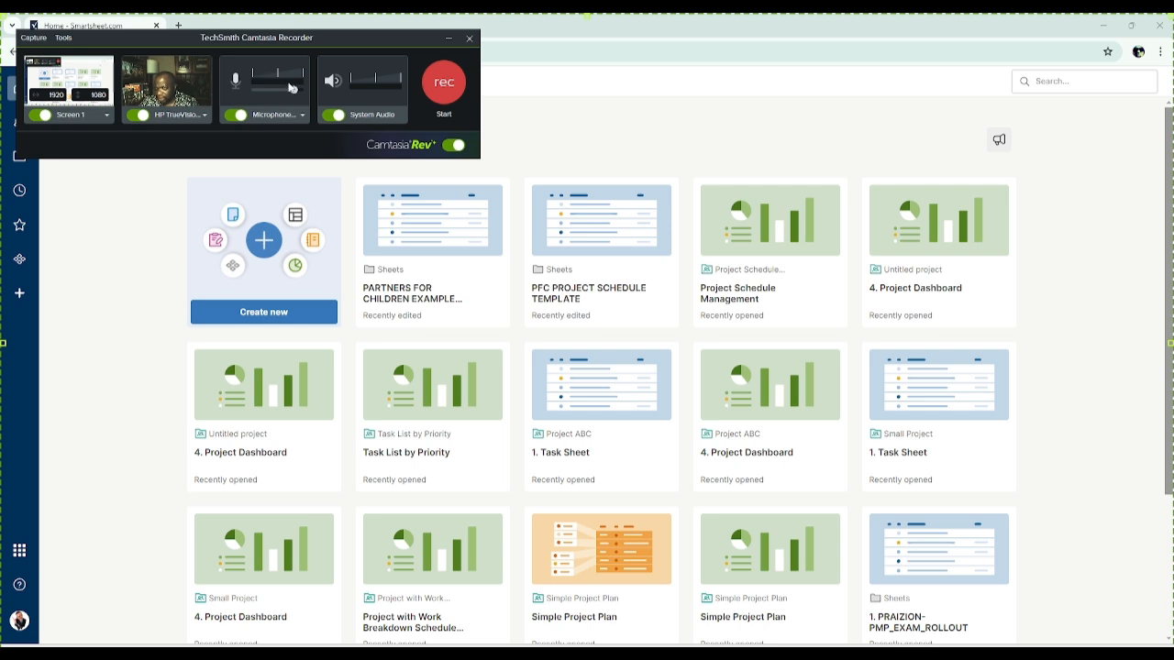
drag(292, 91, 287, 90)
click(339, 116)
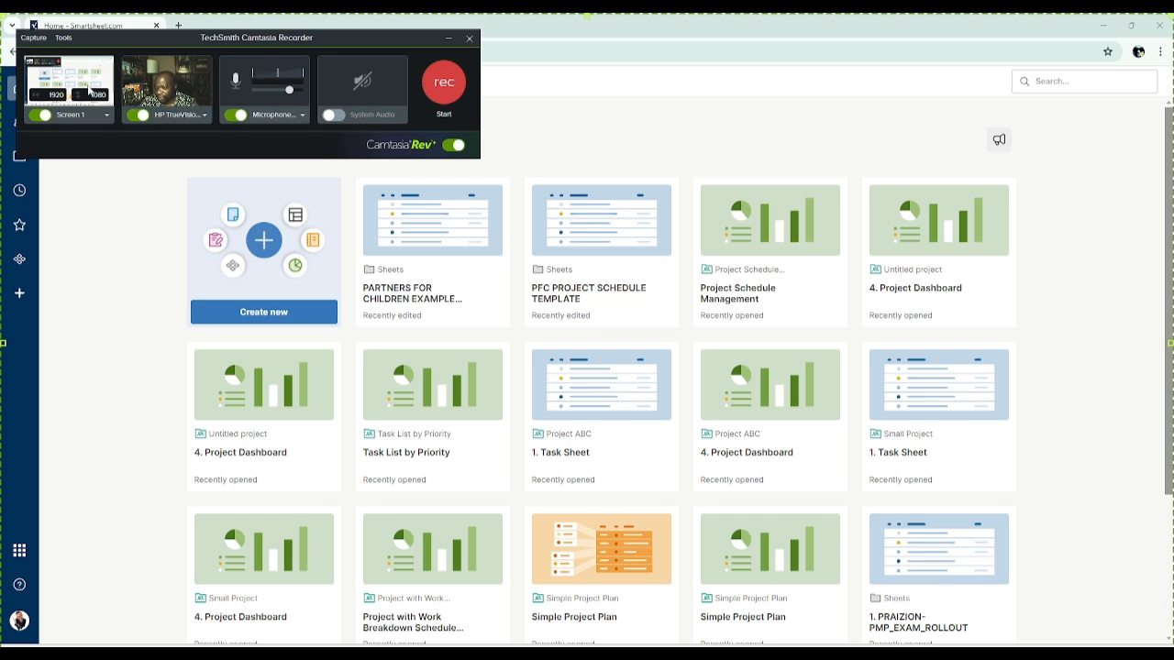
Step: Choose HD Pro Webcam C920 as the recording's camera and start recording the screen
click(136, 116)
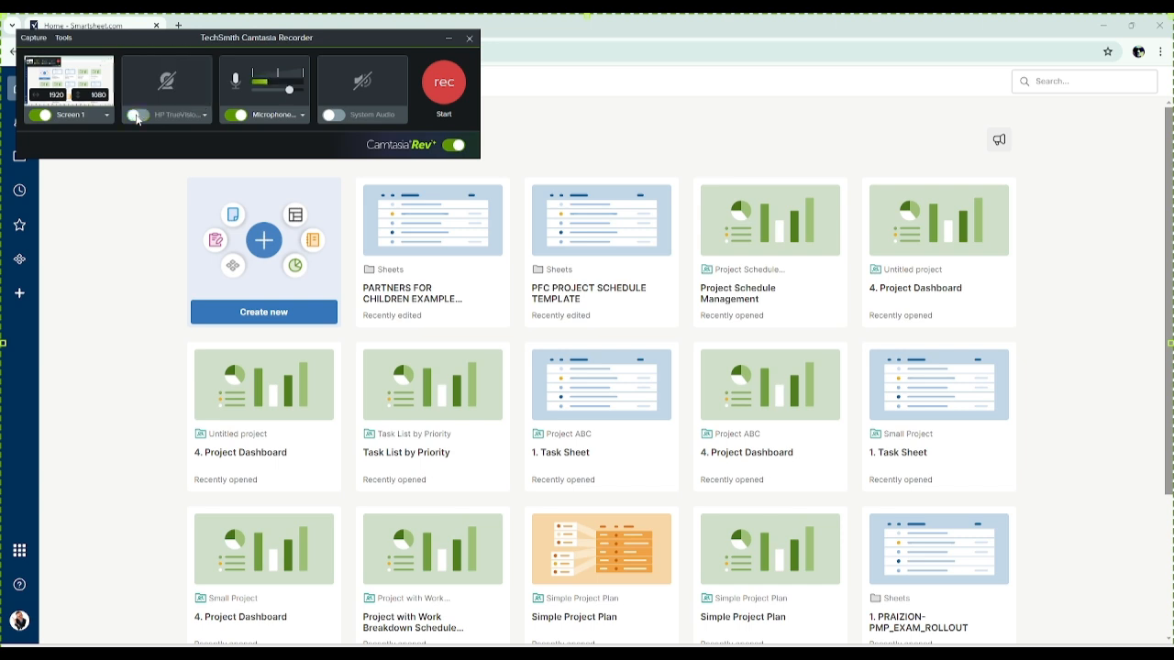
click(136, 116)
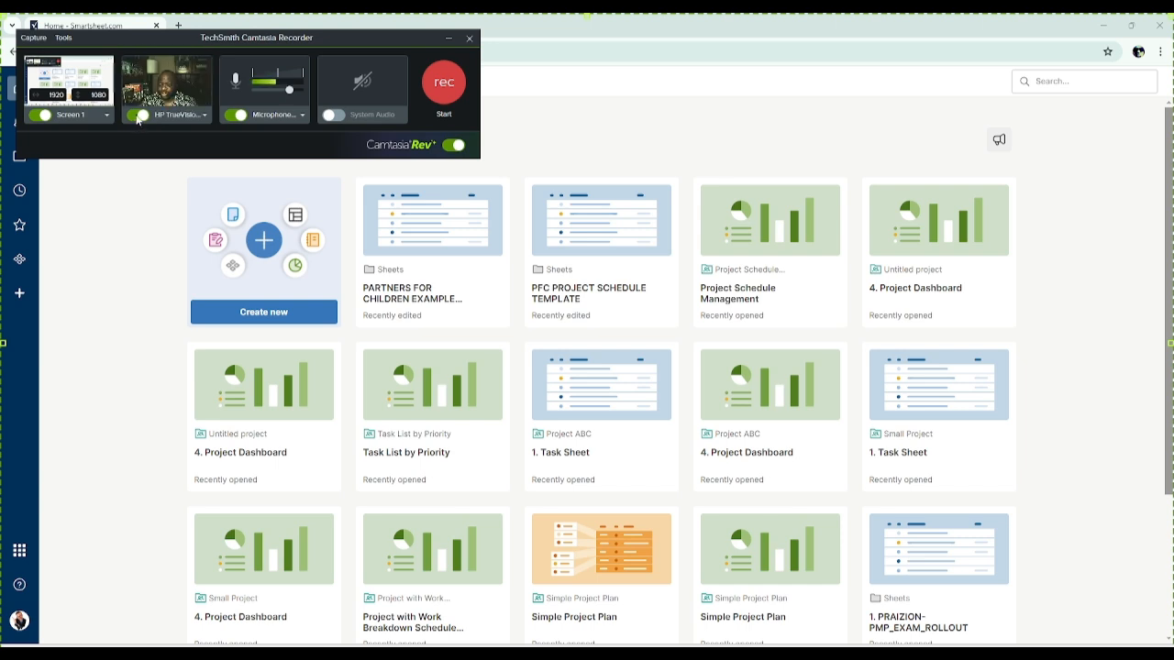
click(205, 116)
click(167, 149)
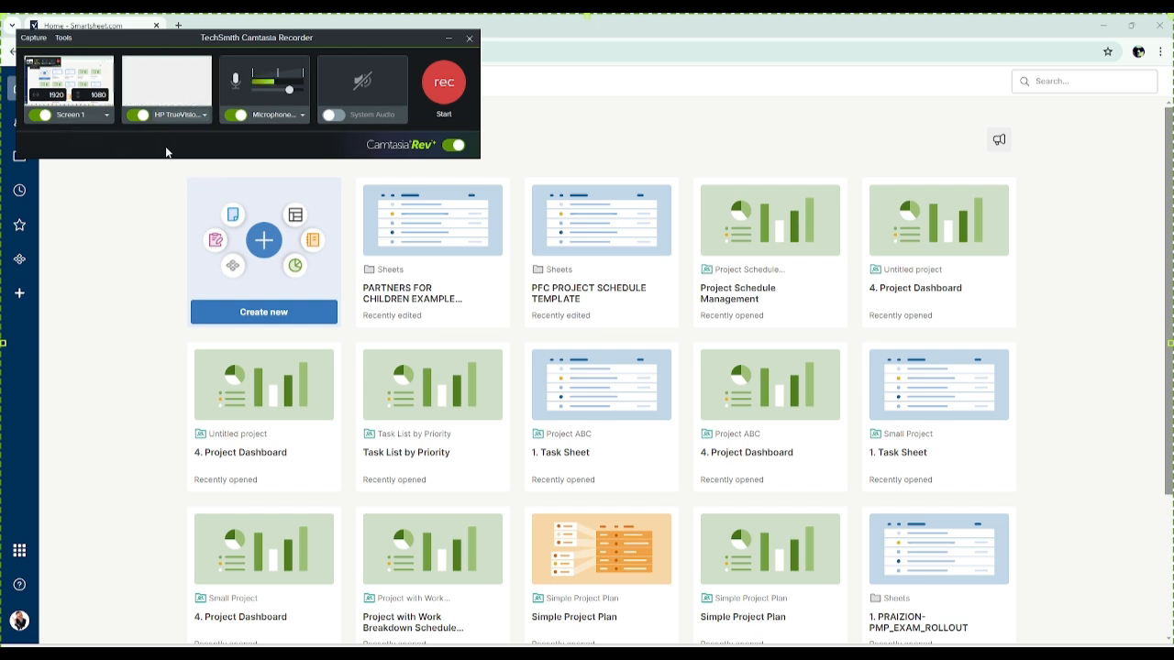
click(206, 117)
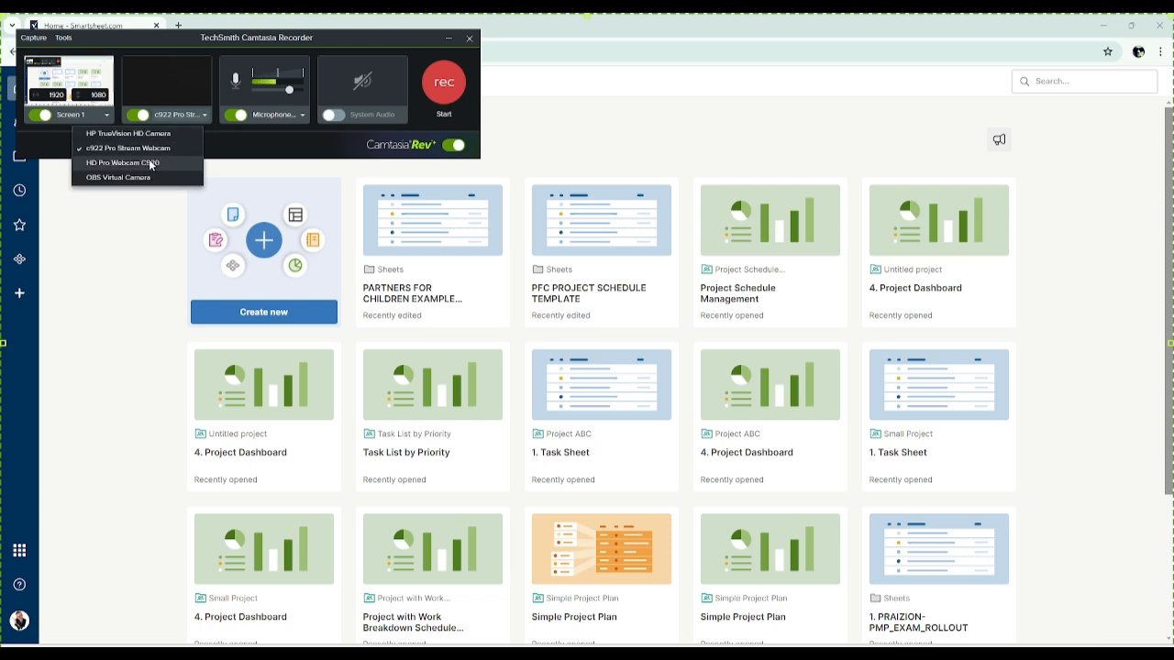
click(151, 164)
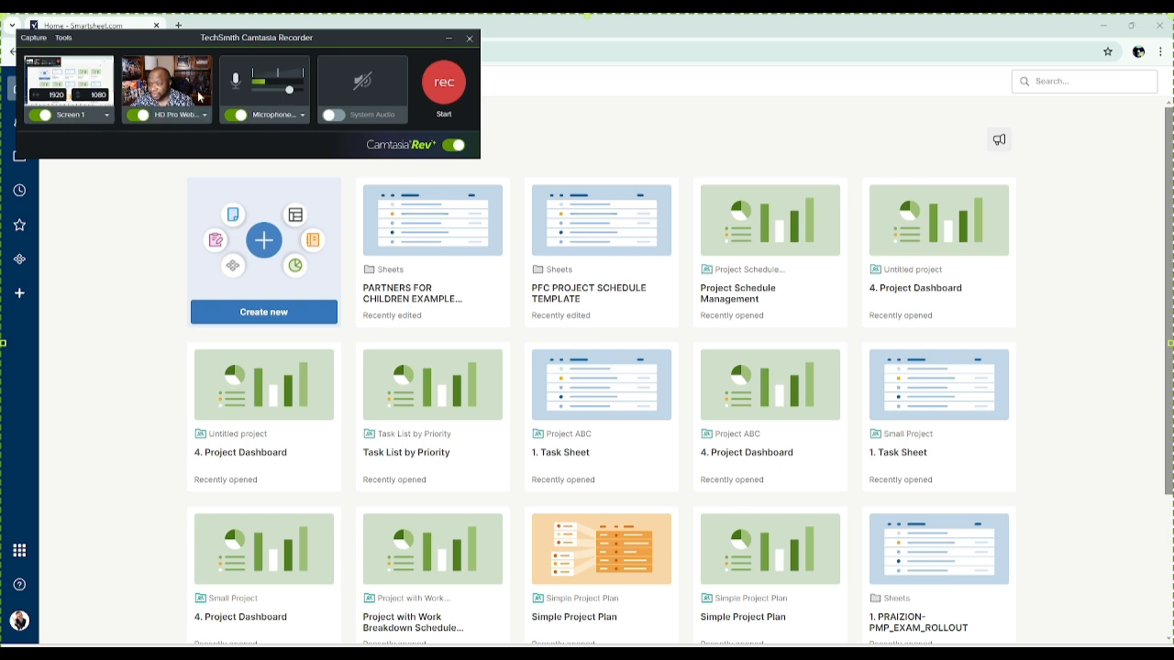
click(446, 88)
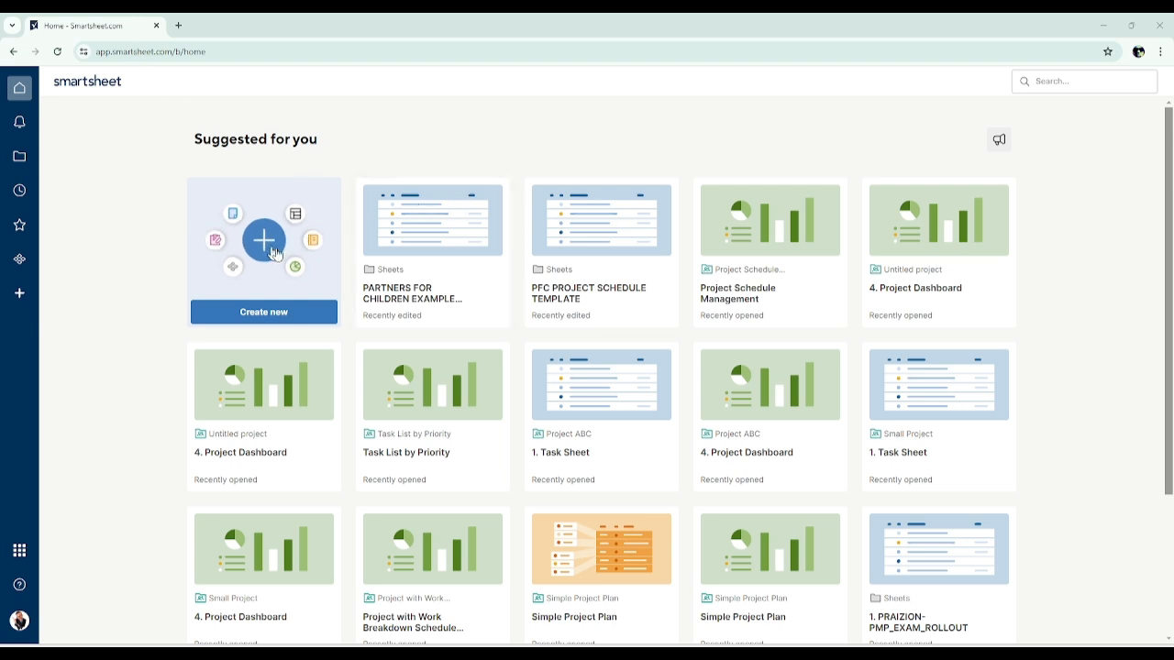
Step: Browse Project ABC's 4. Project Dashboard and 1. Task Sheet in Smartsheet, returning to the home page without saving changes
click(296, 313)
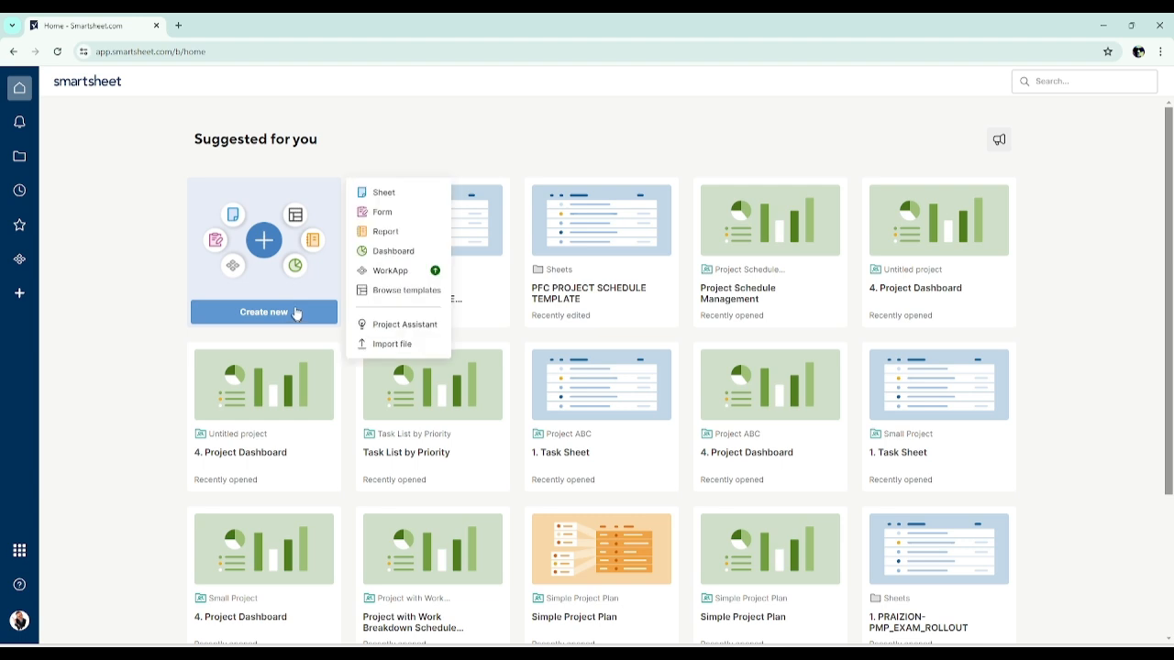
click(585, 156)
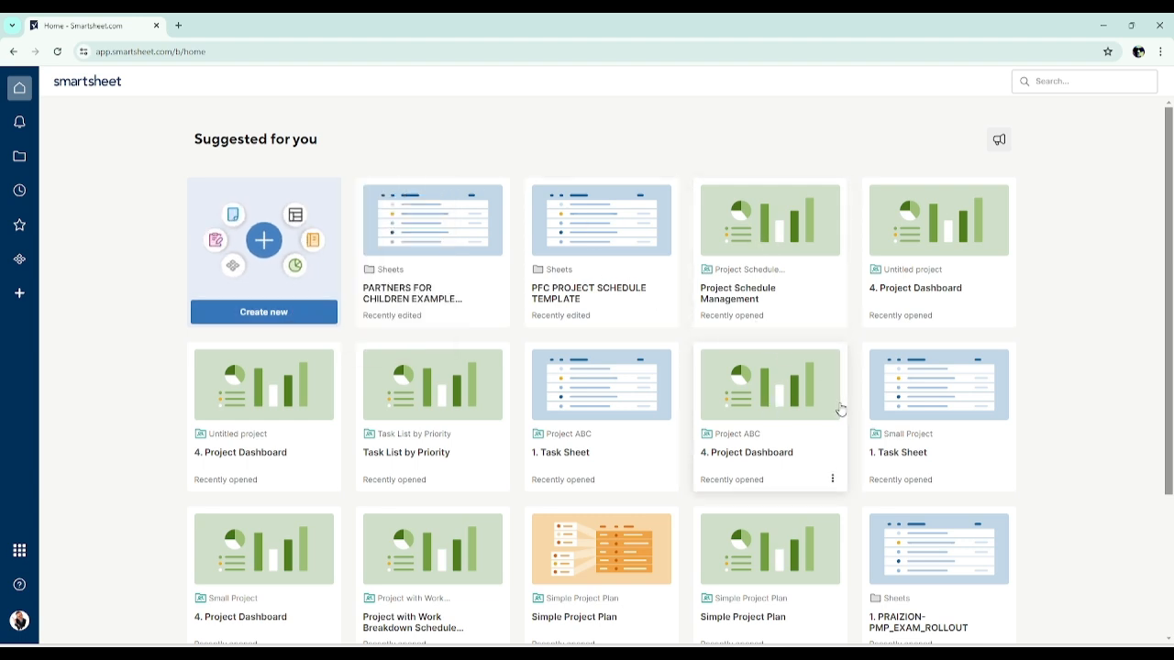
click(752, 406)
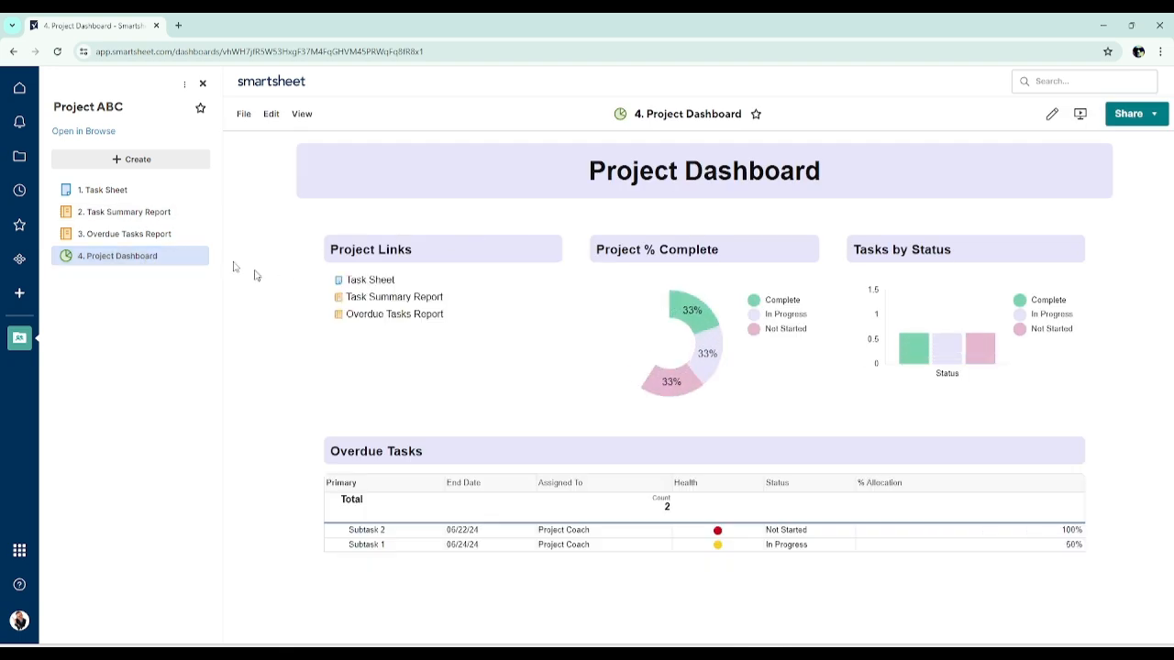
click(108, 188)
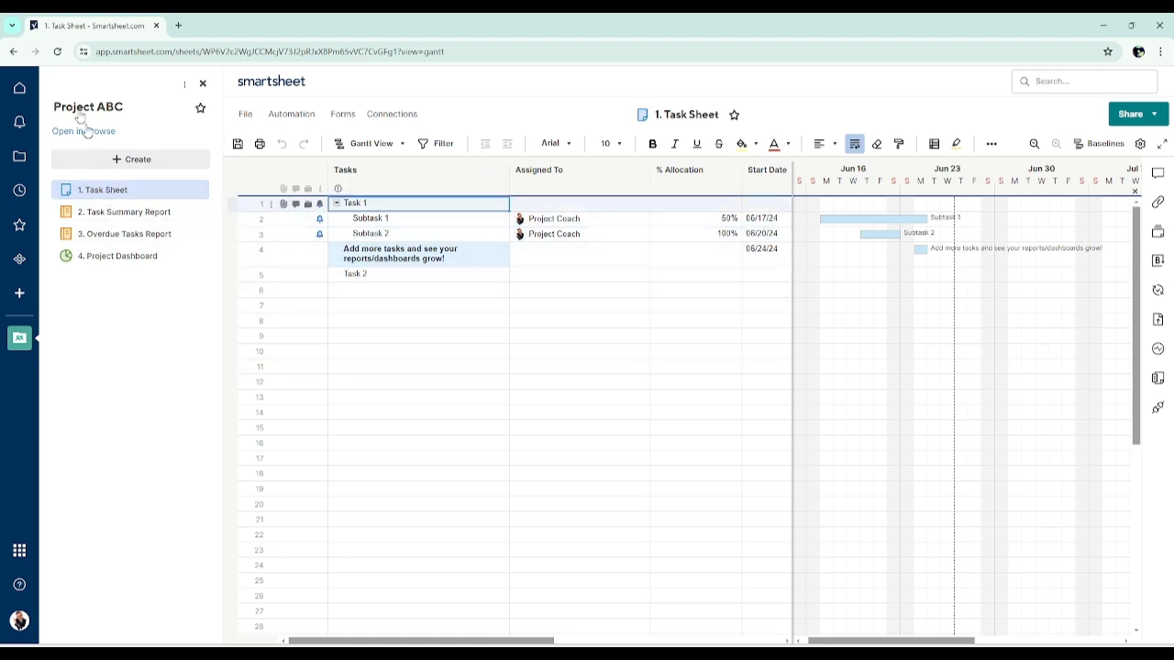
click(20, 90)
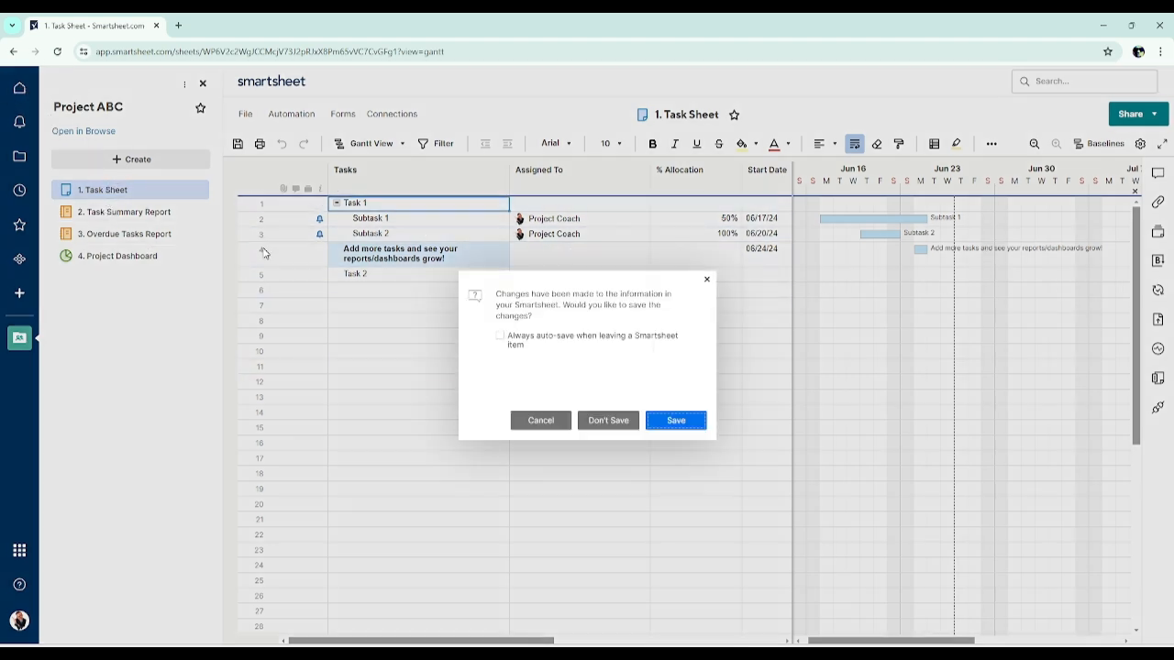
click(603, 419)
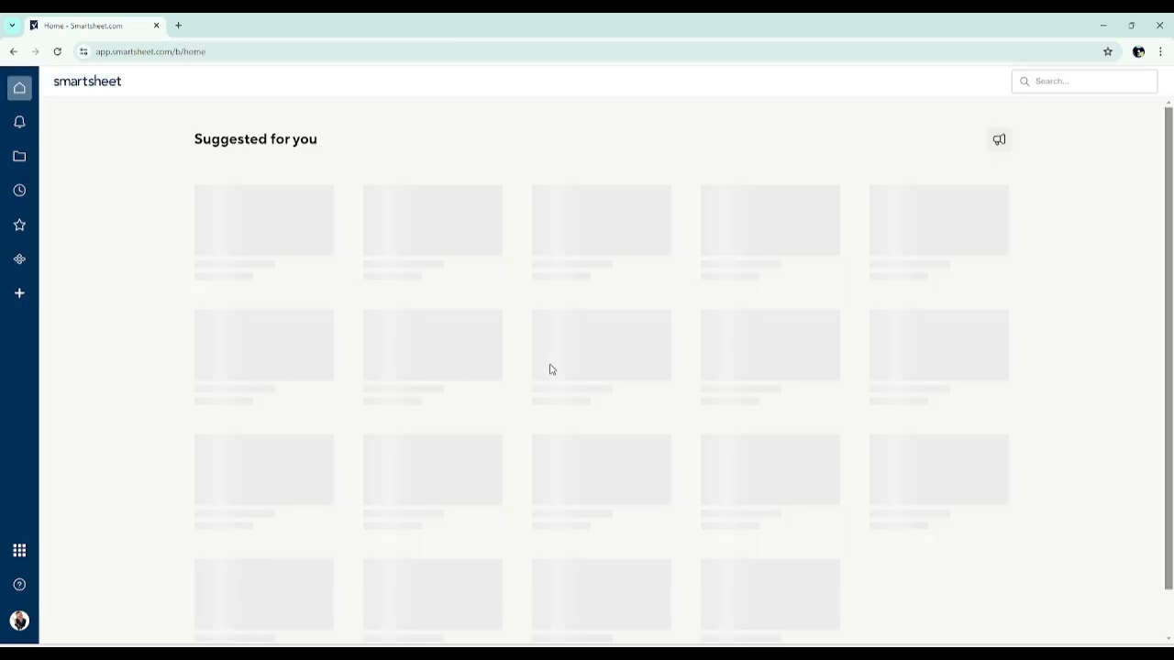
Step: View the Simple Project Plan report, and open the 1. PRAIZION-PMP_EXAM_ROLLOUT sheet from the home page
scroll(756, 445, down, 1)
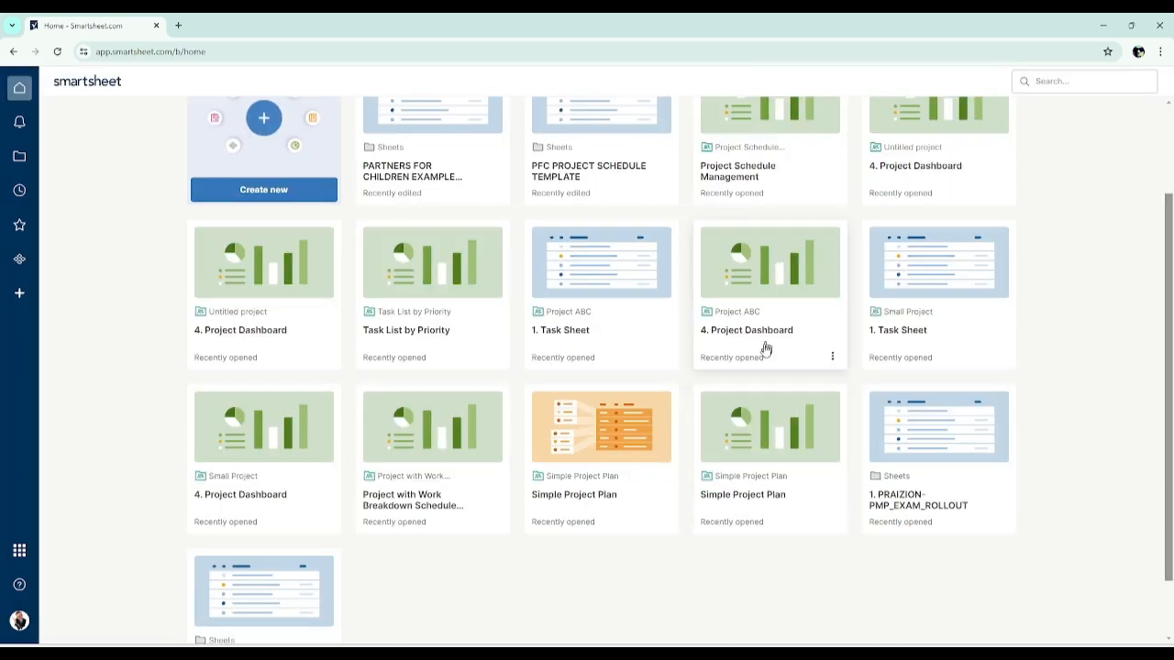
click(561, 428)
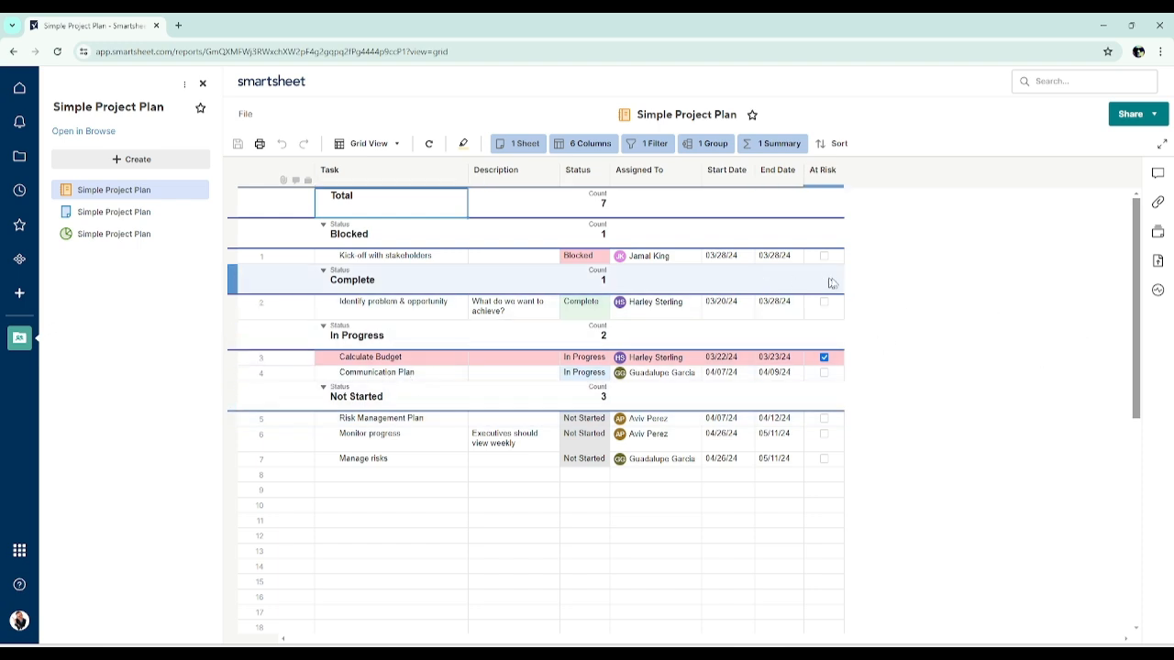
click(19, 88)
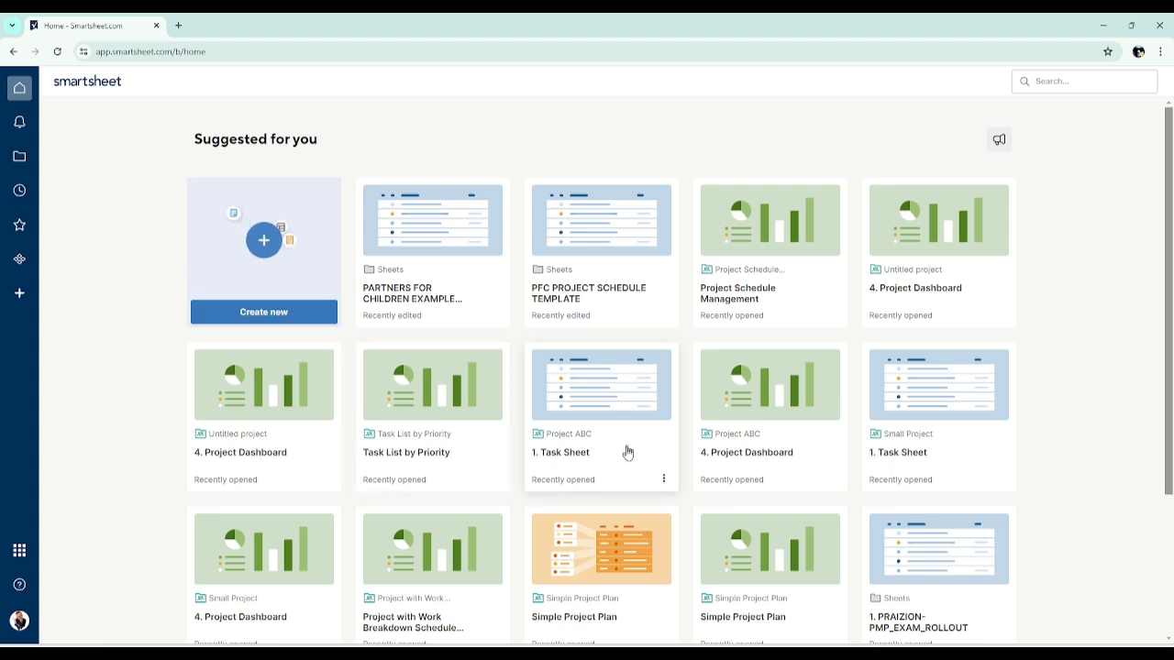
scroll(629, 447, down, 2)
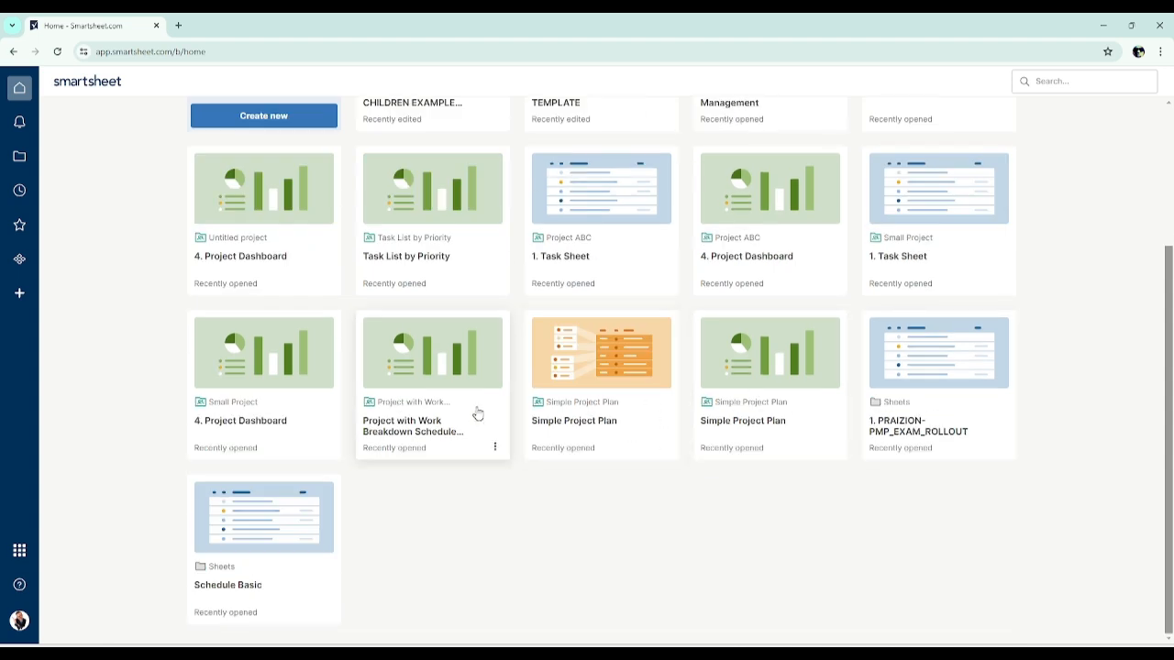
click(921, 357)
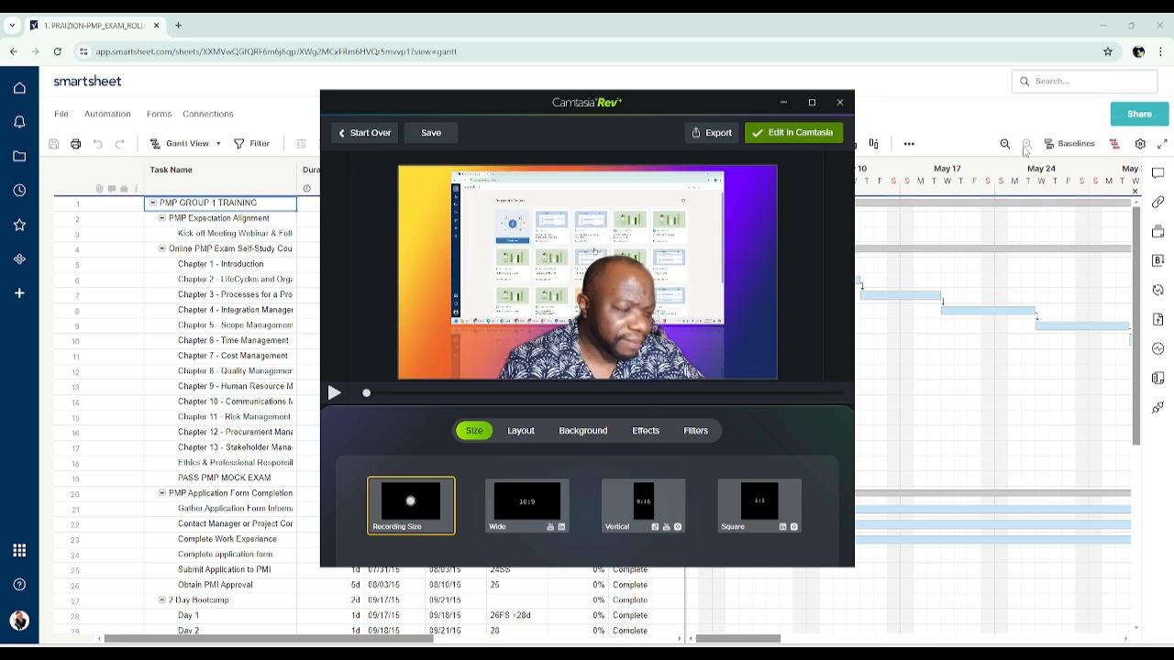
Step: Set the recorded video's size to Wide 16:9 in Camtasia Rev and preview the rectangular, cutout and circular webcam layouts
click(531, 512)
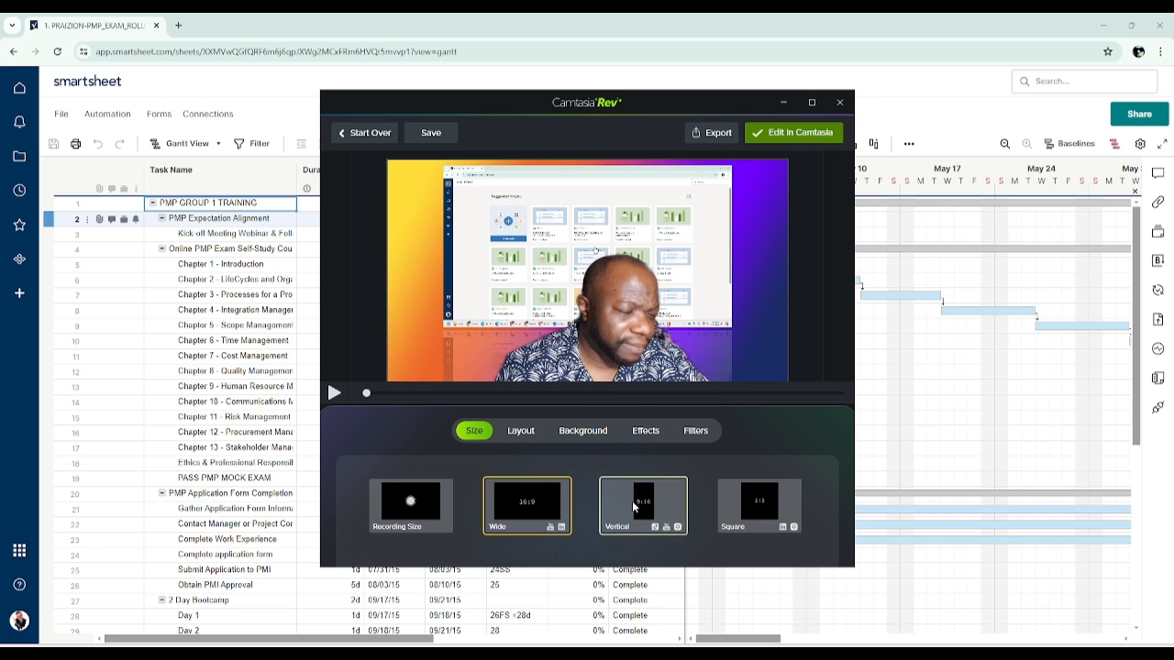
click(528, 433)
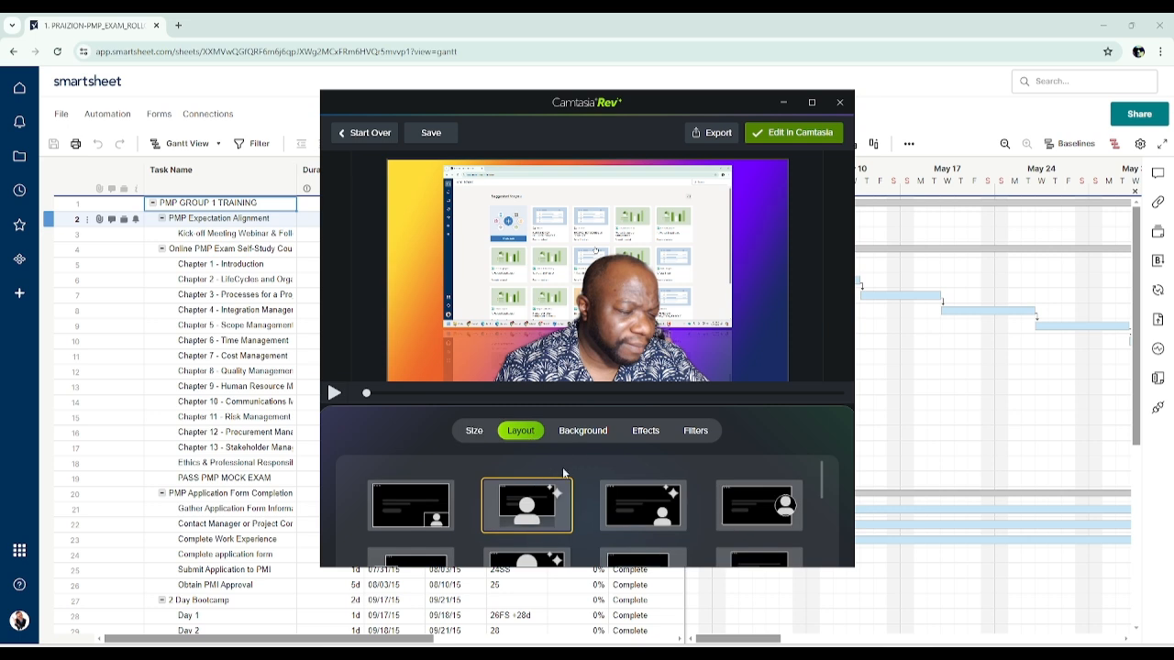
click(418, 519)
click(490, 525)
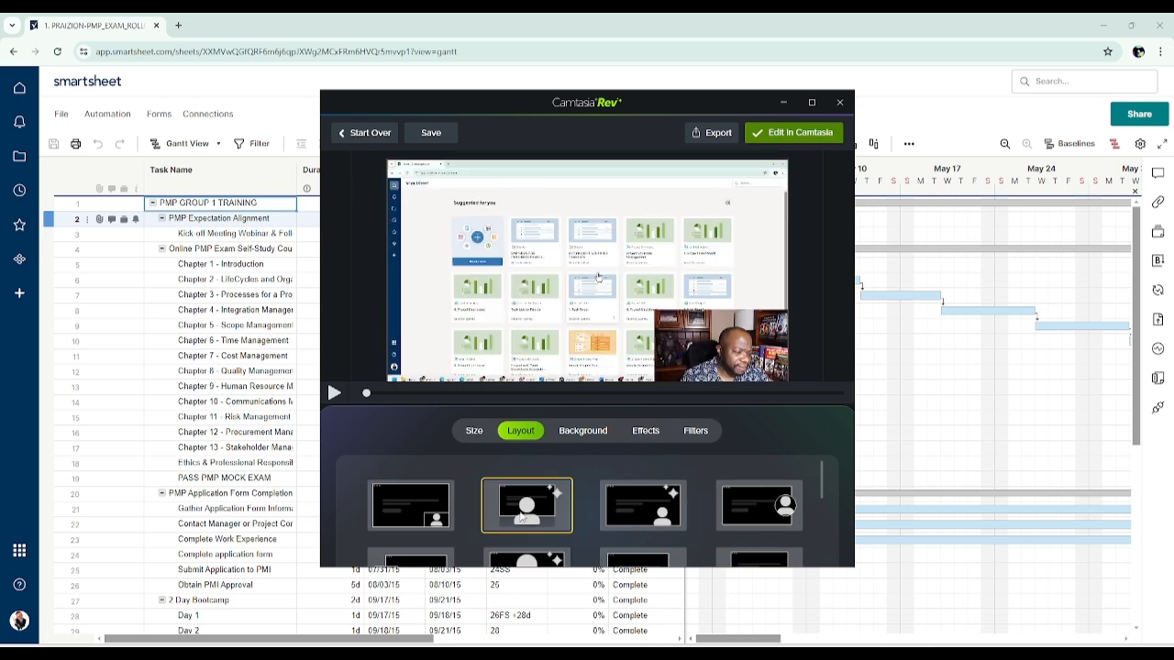
click(630, 503)
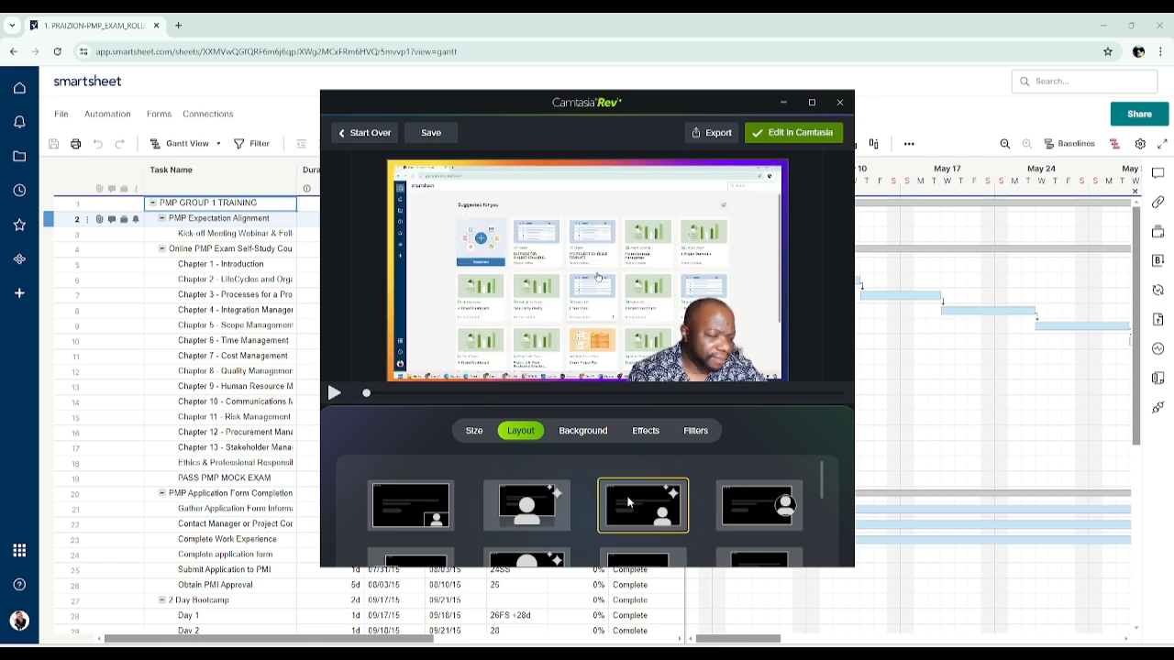
click(743, 505)
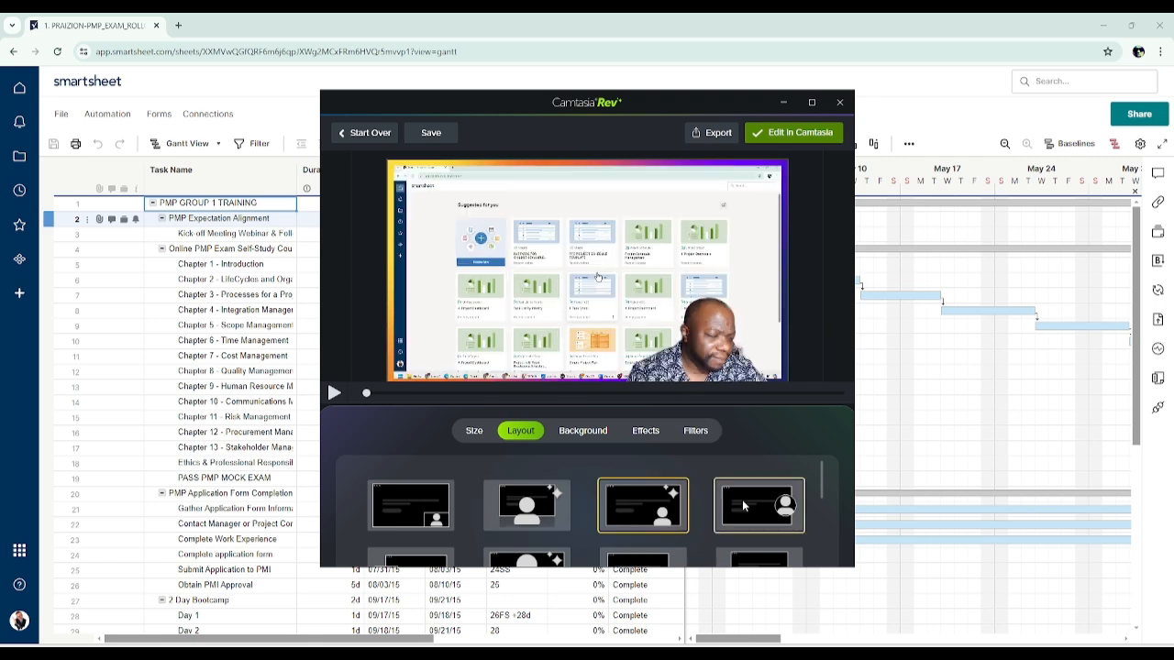
Step: Try further webcam layouts, including the large cutout, the corner cutout, the small circle and the centred cutout
scroll(648, 472, down, 3)
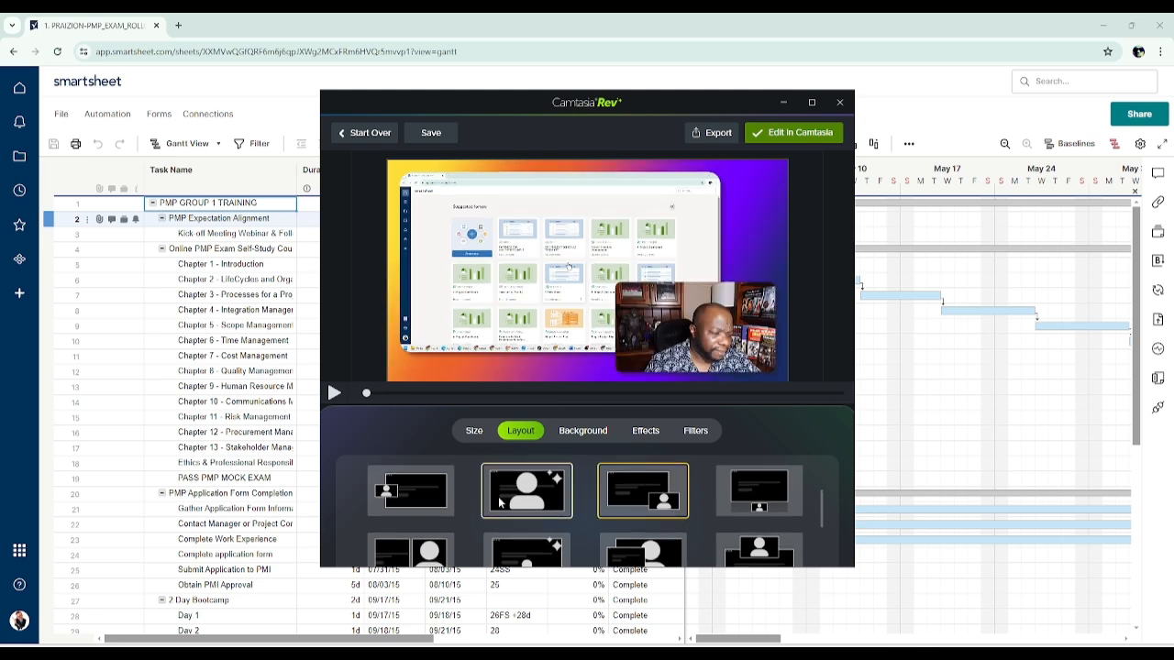
click(425, 503)
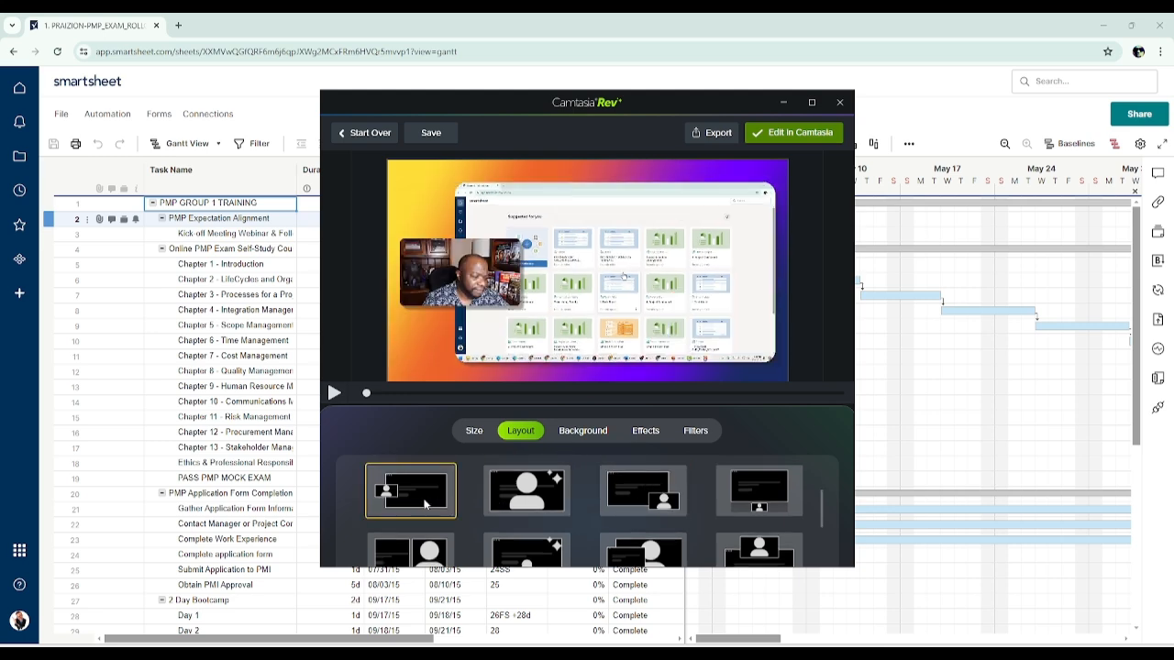
click(509, 516)
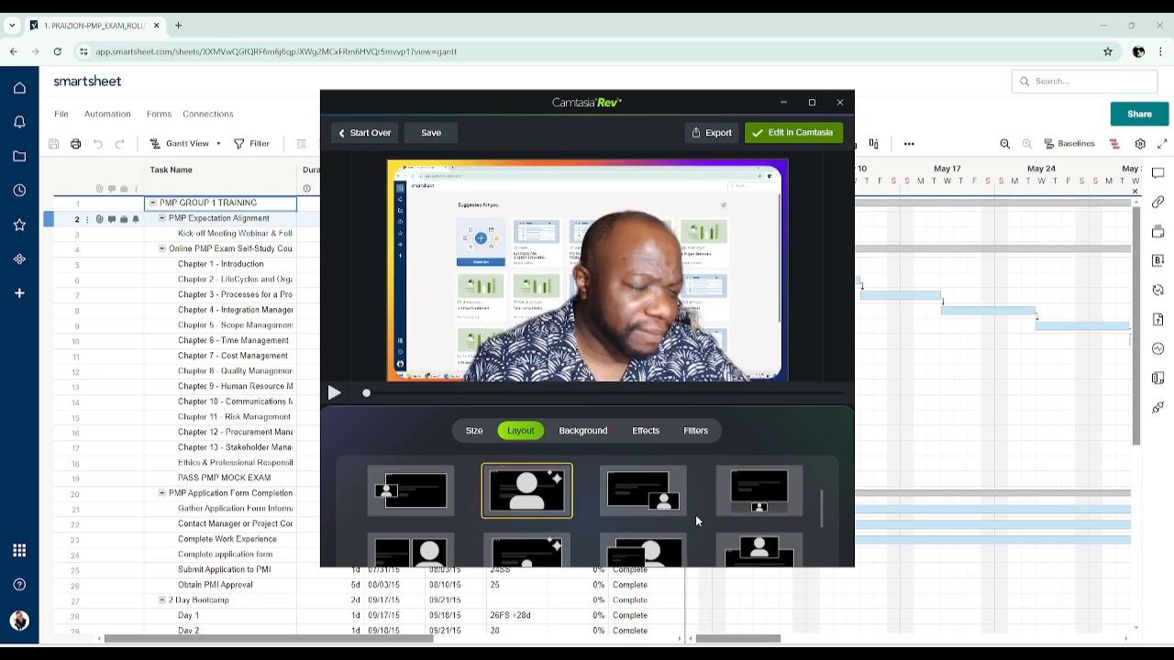
scroll(699, 522, down, 2)
click(755, 540)
click(547, 539)
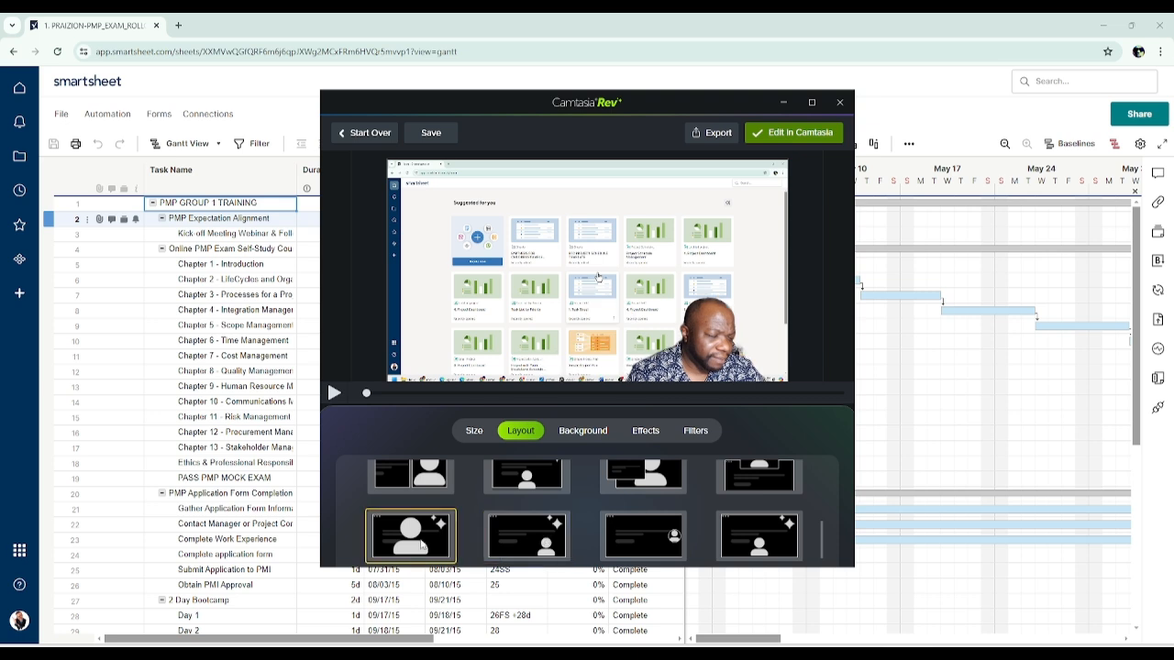
click(674, 532)
scroll(672, 529, down, 1)
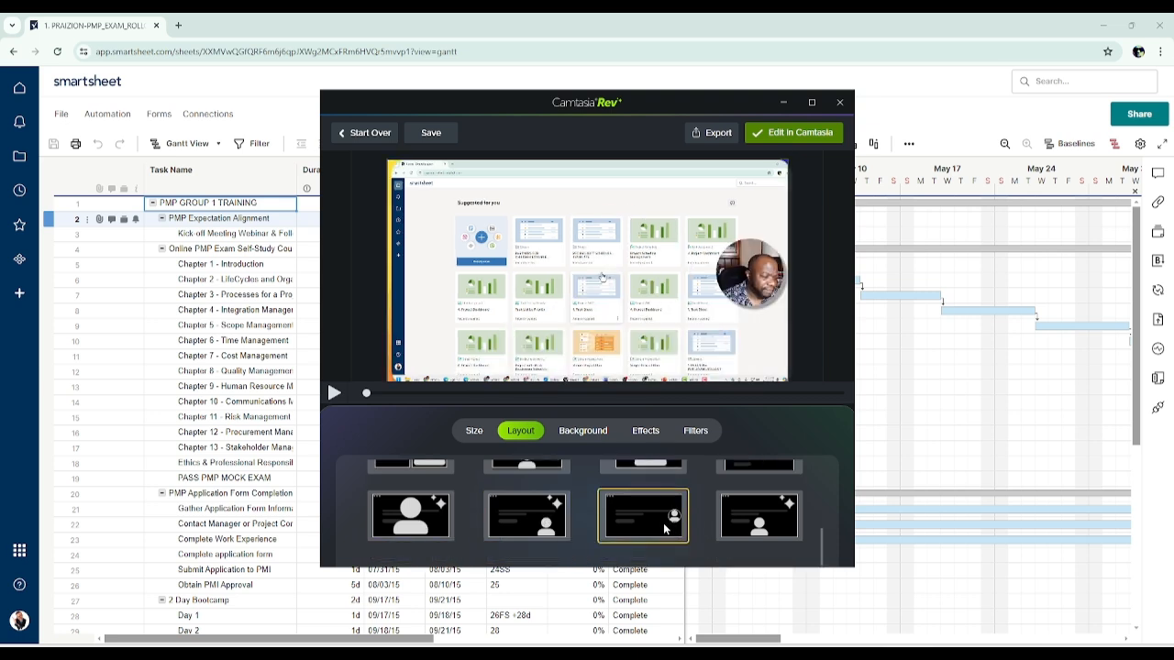
click(762, 539)
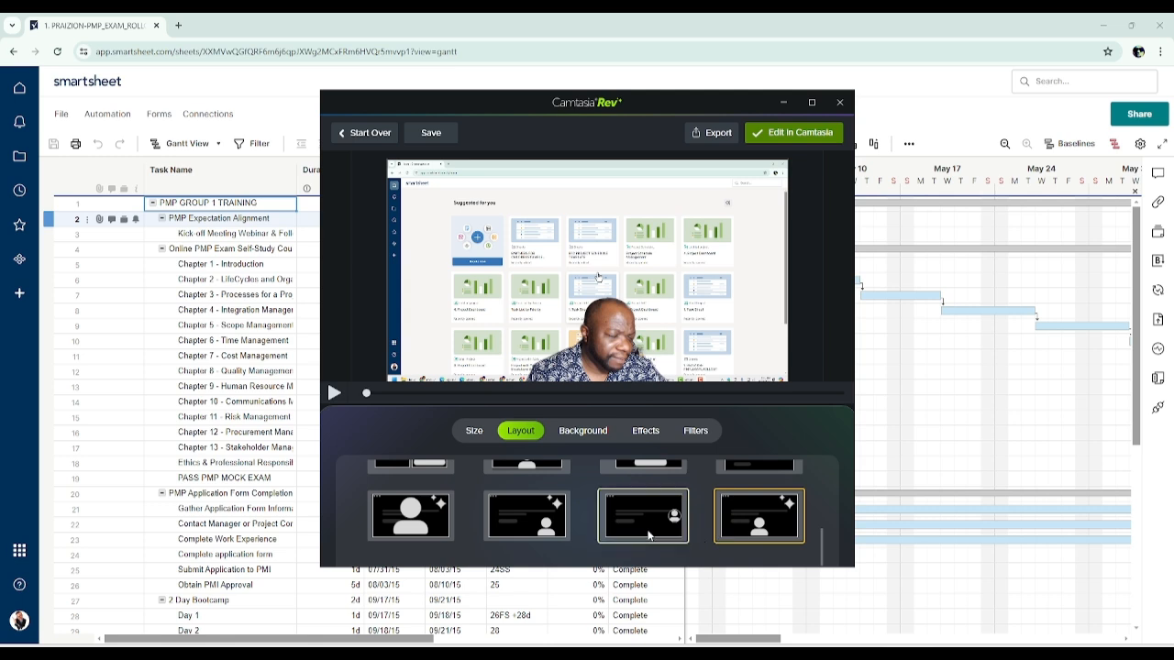
Step: Apply the layout with the rectangular webcam frame overlapping the left edge of the screen recording
scroll(656, 530, down, 2)
scroll(657, 532, up, 2)
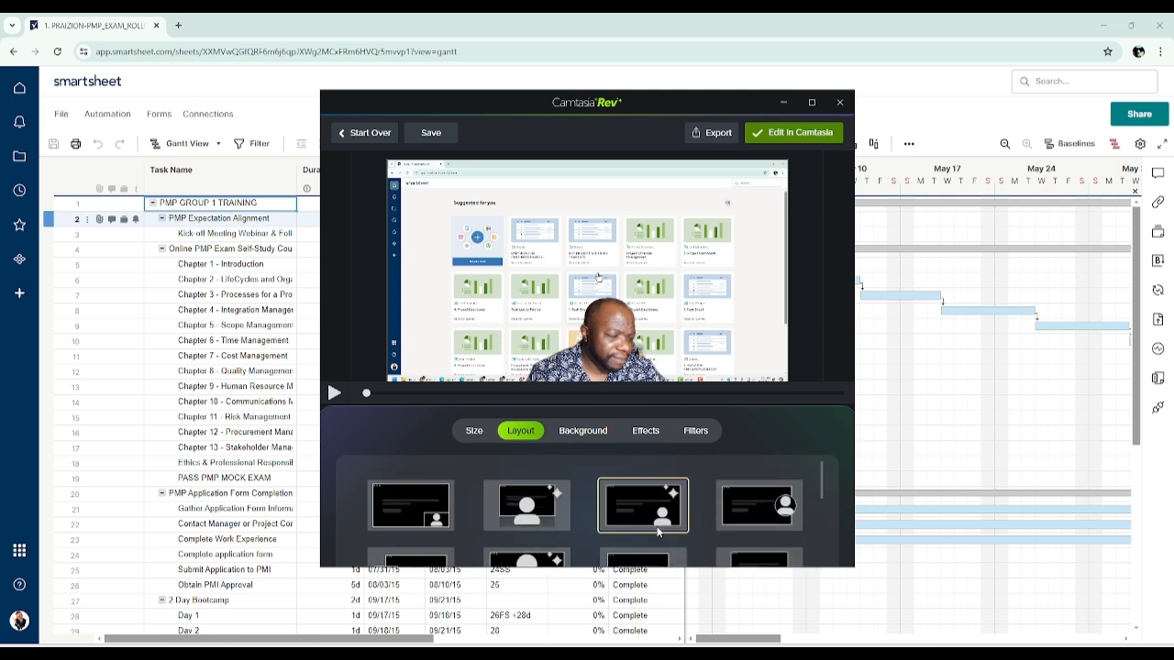
click(422, 524)
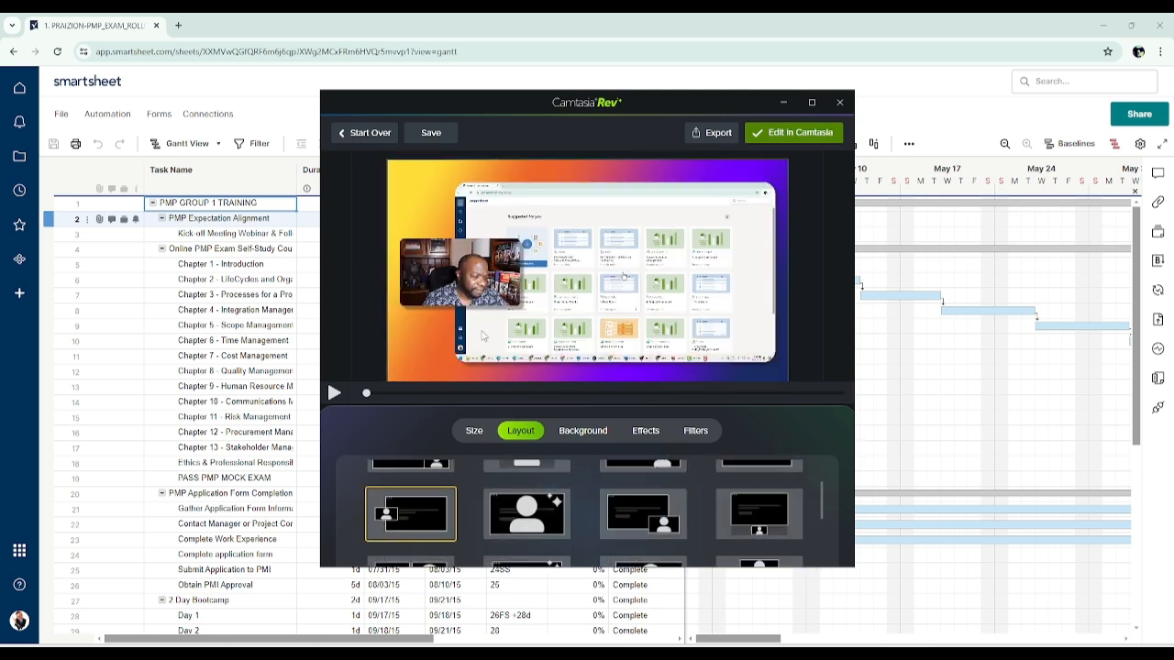
scroll(463, 507, up, 1)
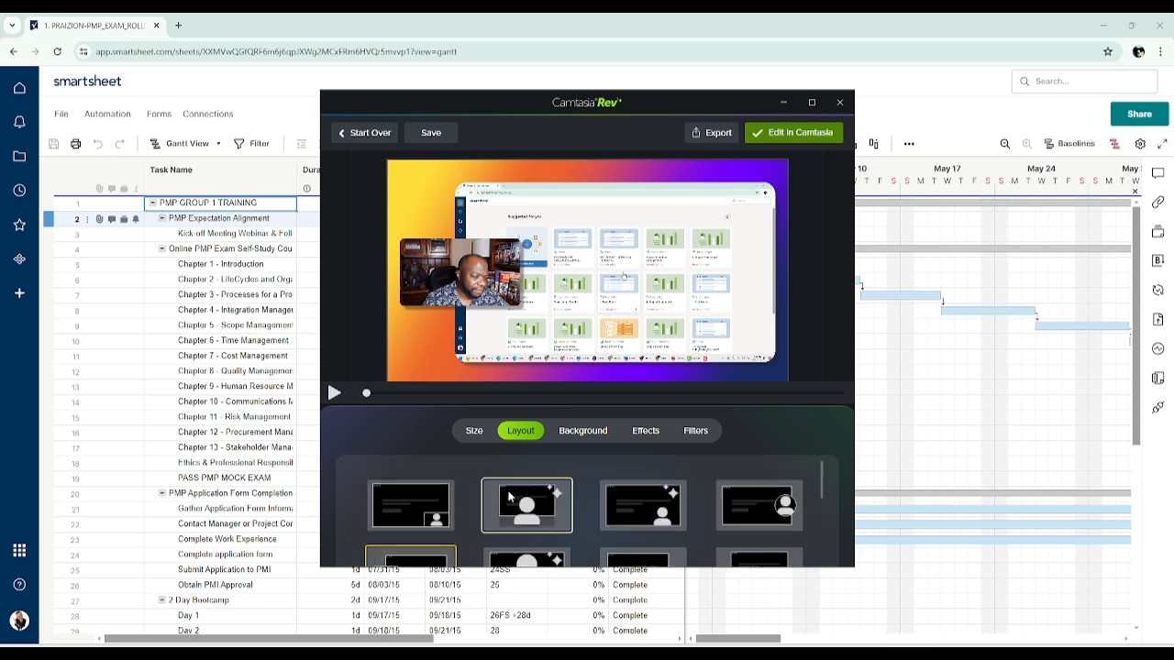
Step: Preview the layout with the webcam in the corner, and apply the one with the webcam centred below the screen recording
click(443, 516)
scroll(642, 504, down, 1)
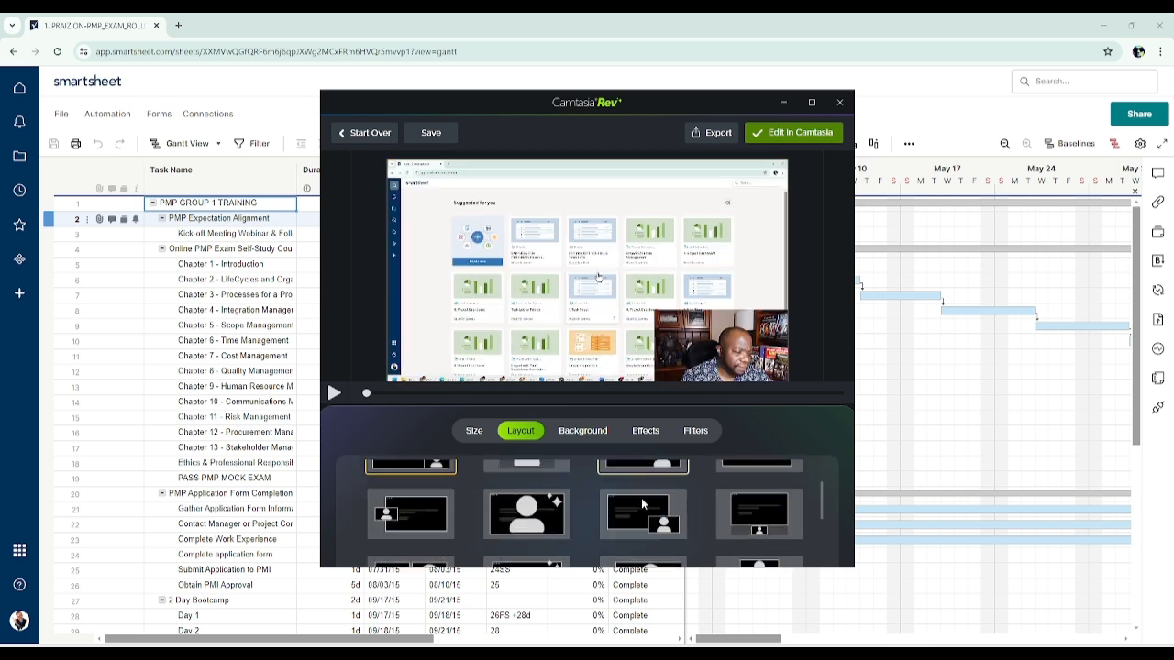
scroll(758, 493, up, 1)
click(762, 477)
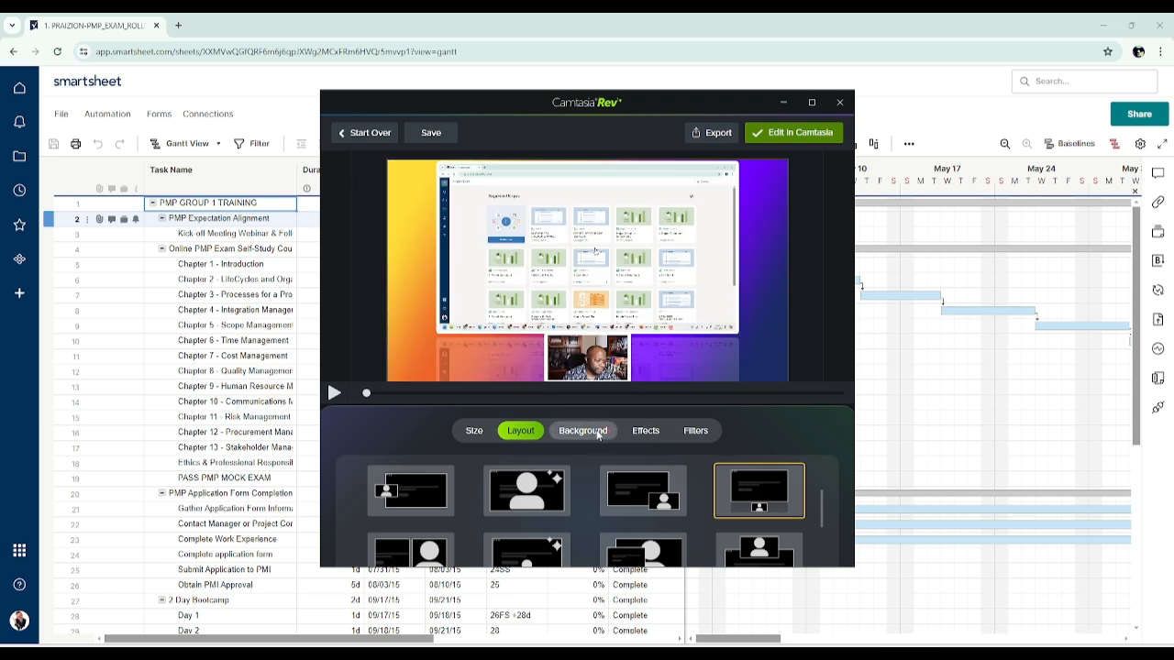
Step: Try several gradient backgrounds and apply the one fading from coral pink to violet-blue
click(598, 433)
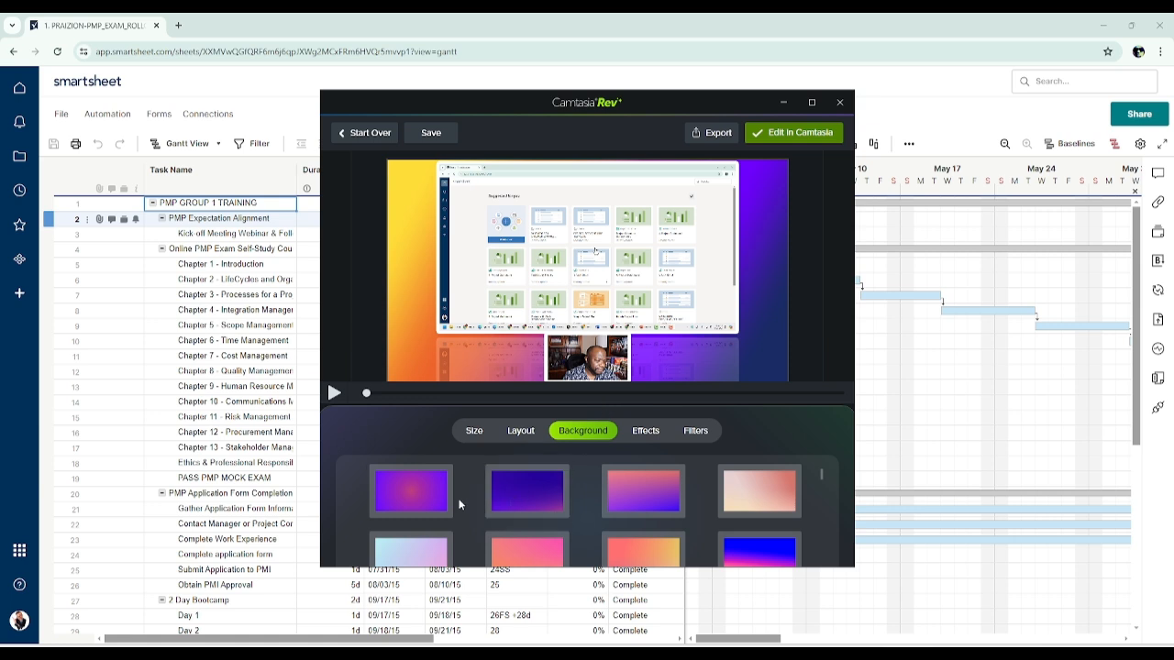
click(428, 499)
click(561, 555)
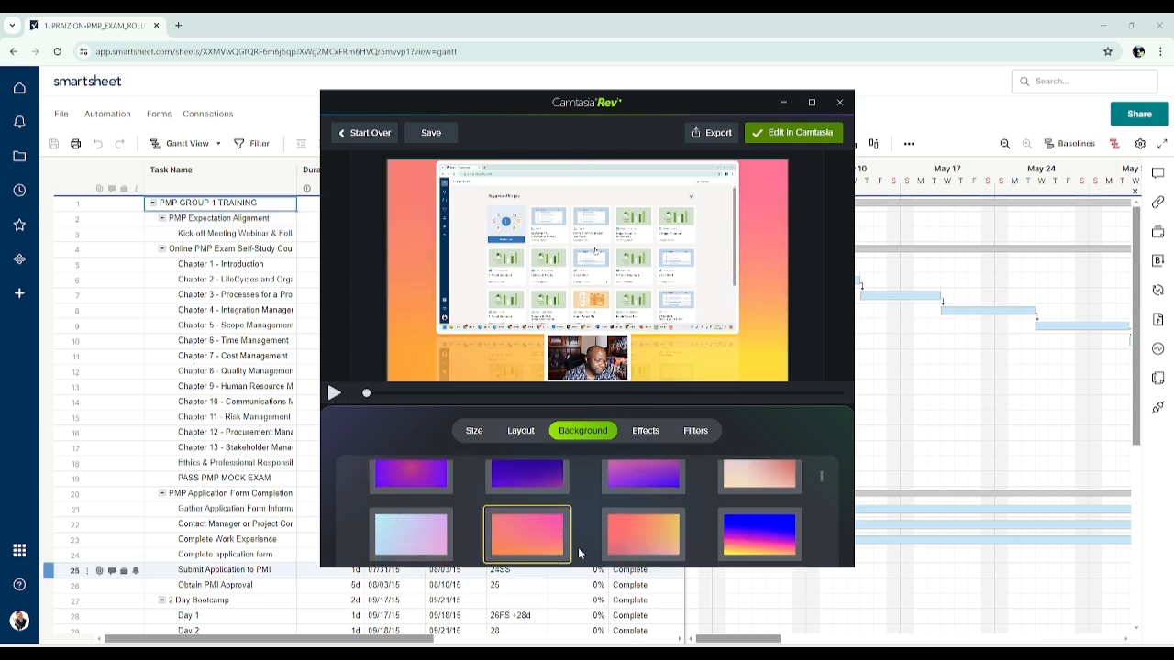
click(637, 538)
click(655, 482)
Step: Apply the Cursor Color and Cursor Highlight effects to the recording and look through the other effects
click(646, 431)
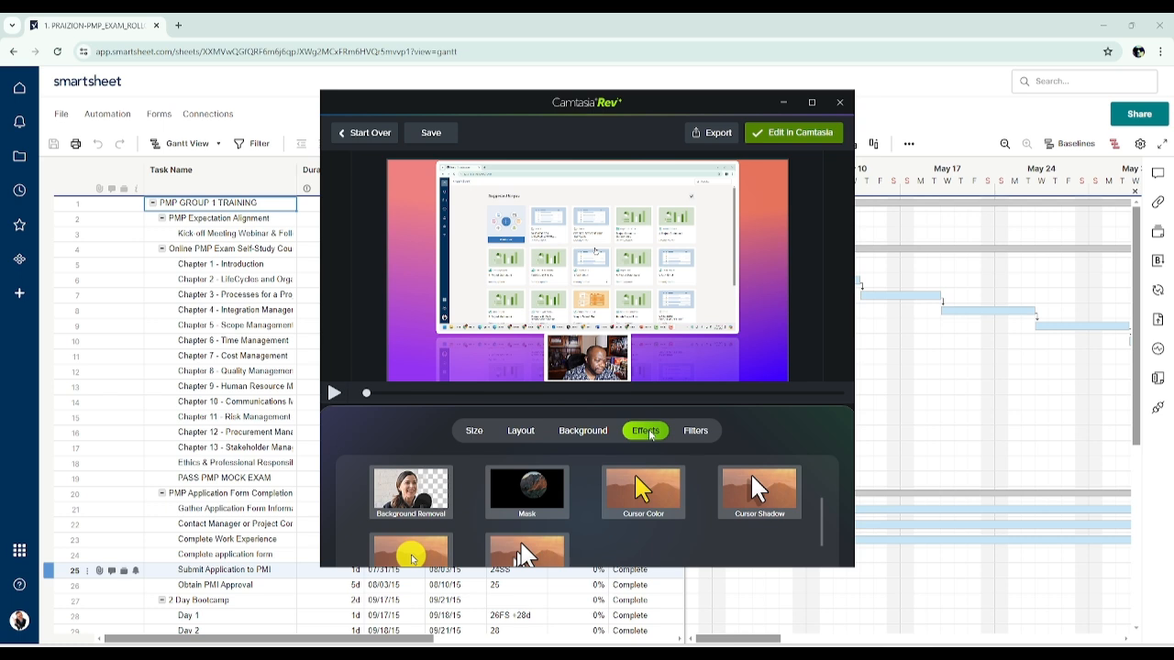
click(630, 510)
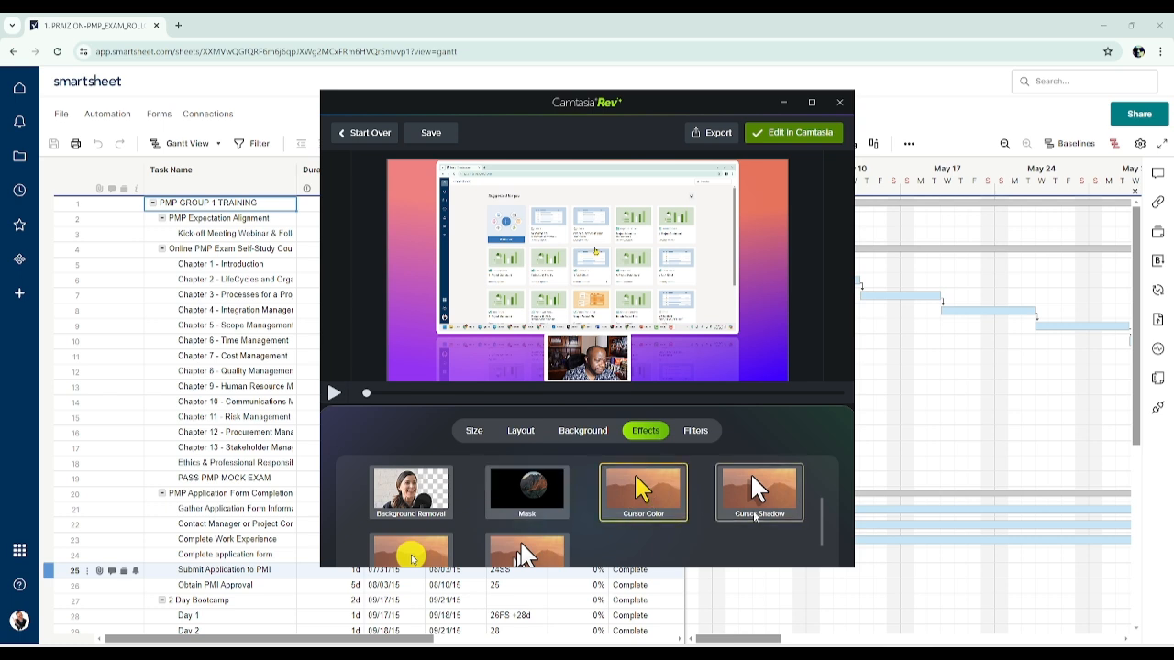
scroll(747, 501, down, 1)
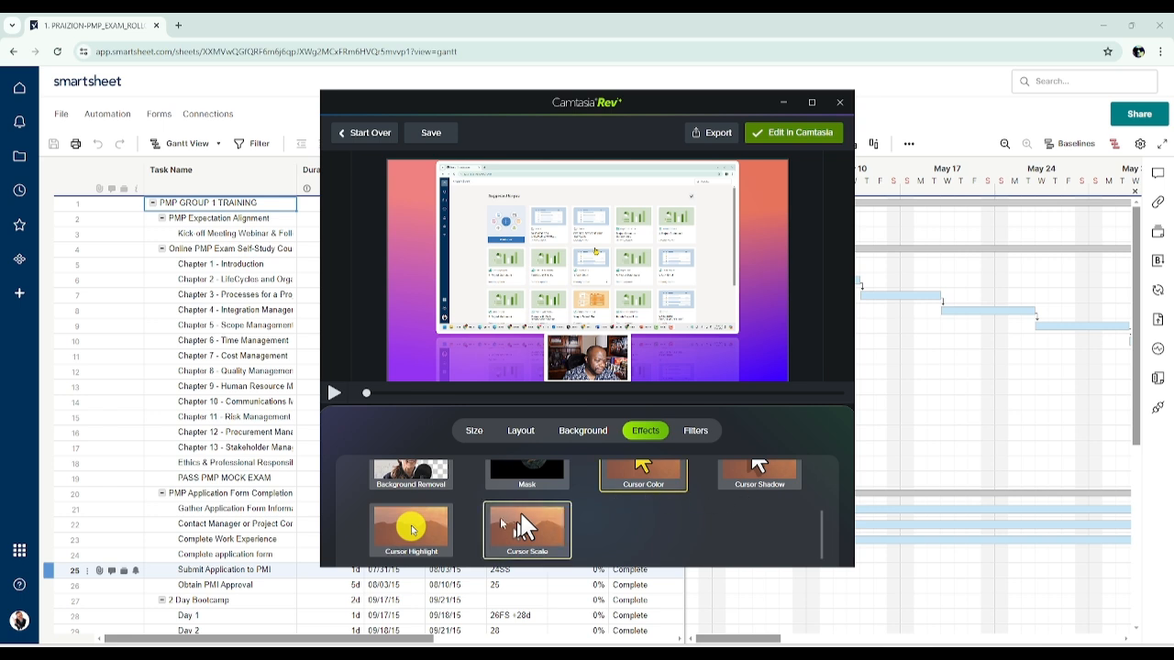
click(440, 530)
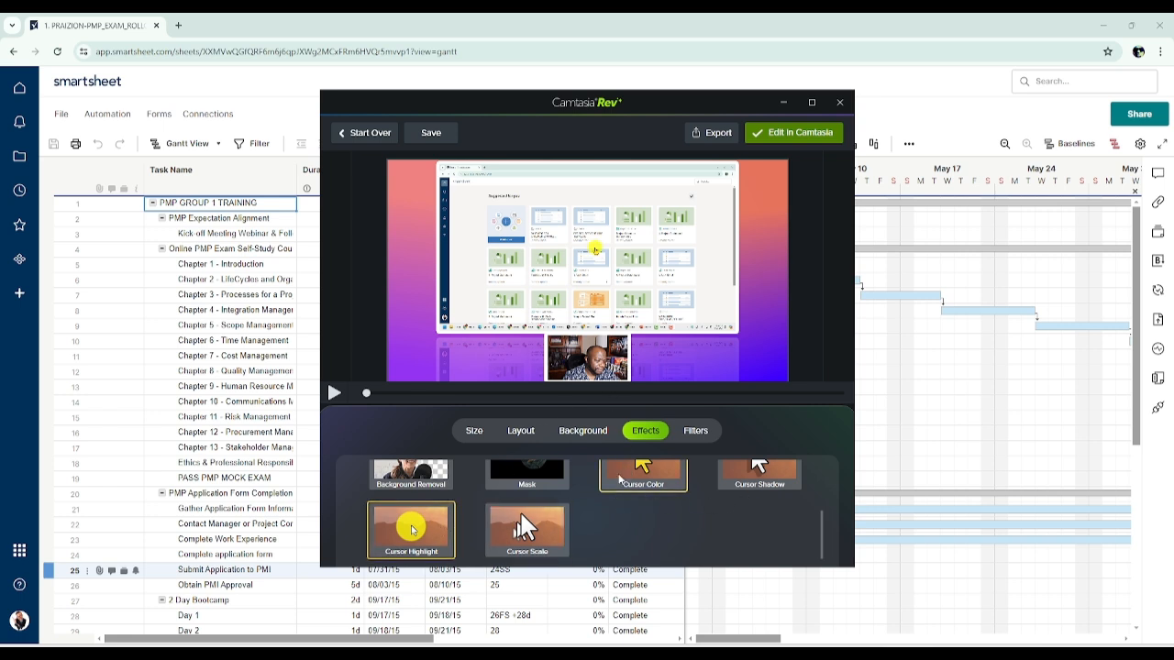
scroll(634, 473, up, 1)
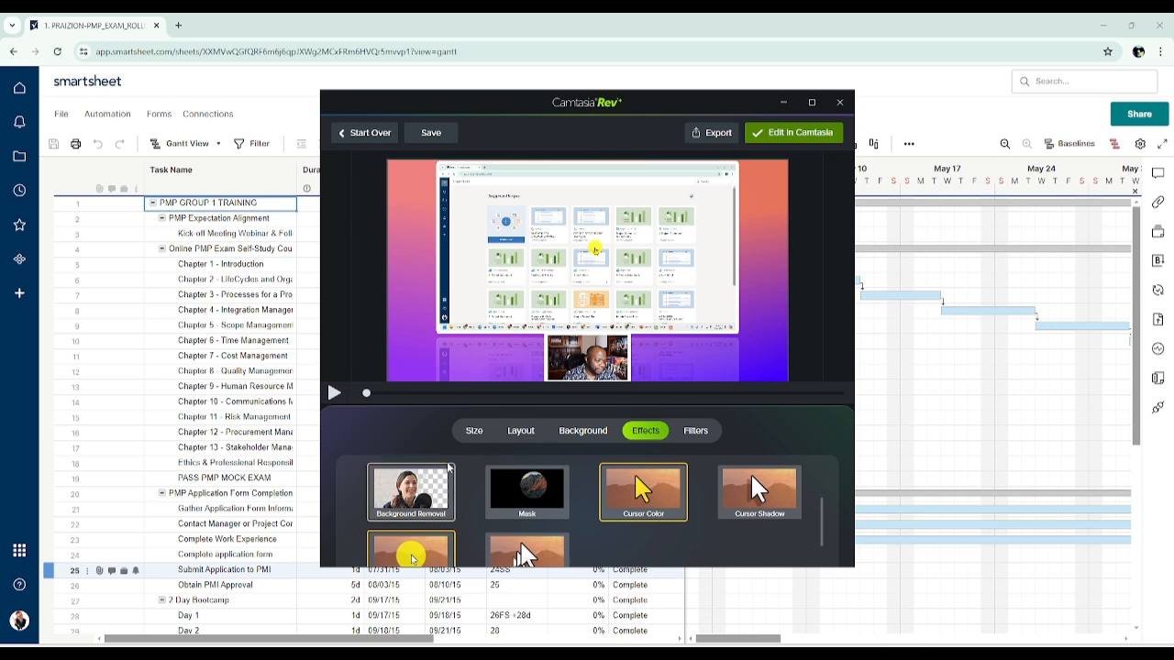
scroll(519, 510, down, 2)
scroll(559, 491, up, 4)
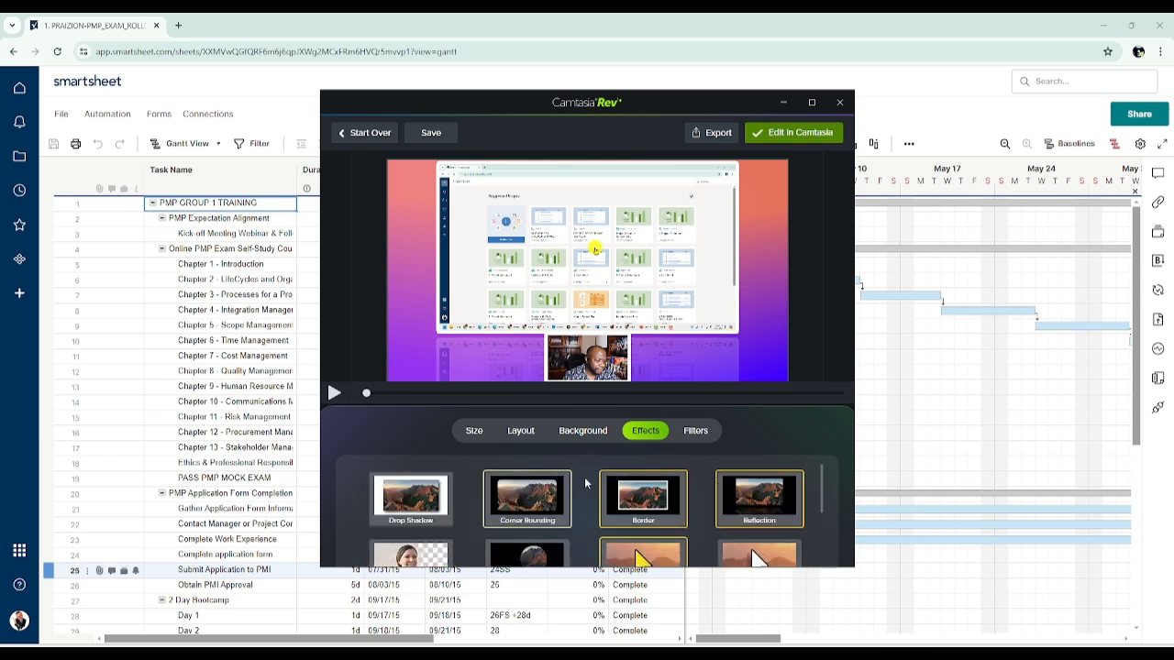
Step: Browse the webcam filters and try Cold Punch and Citrus
click(703, 433)
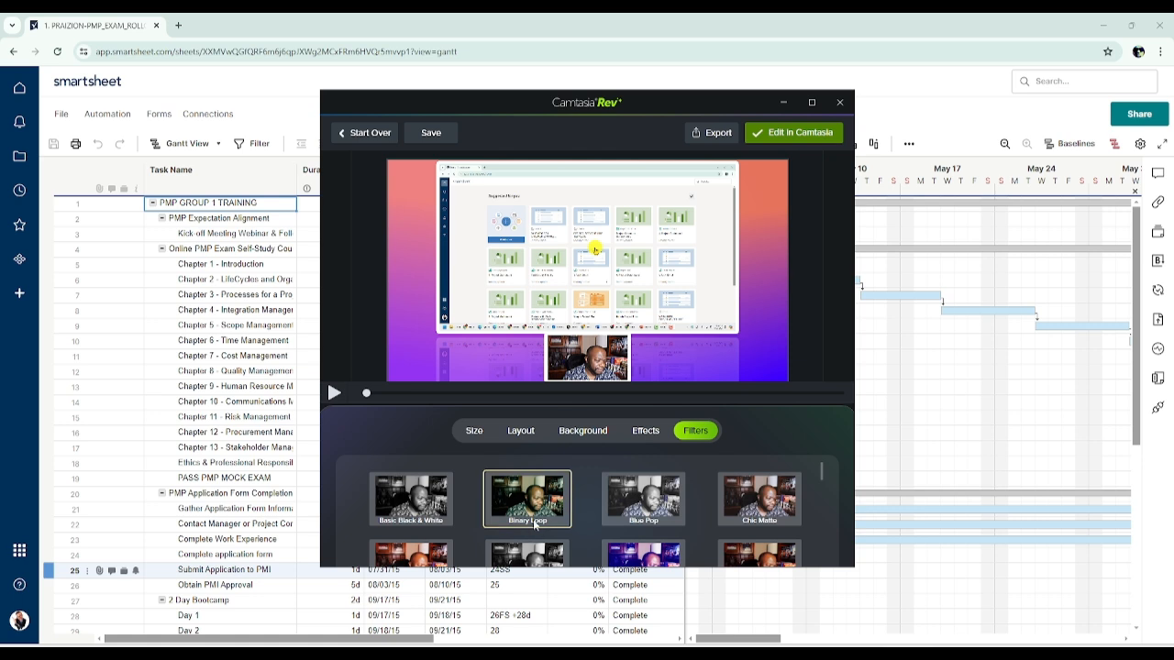
scroll(550, 518, down, 1)
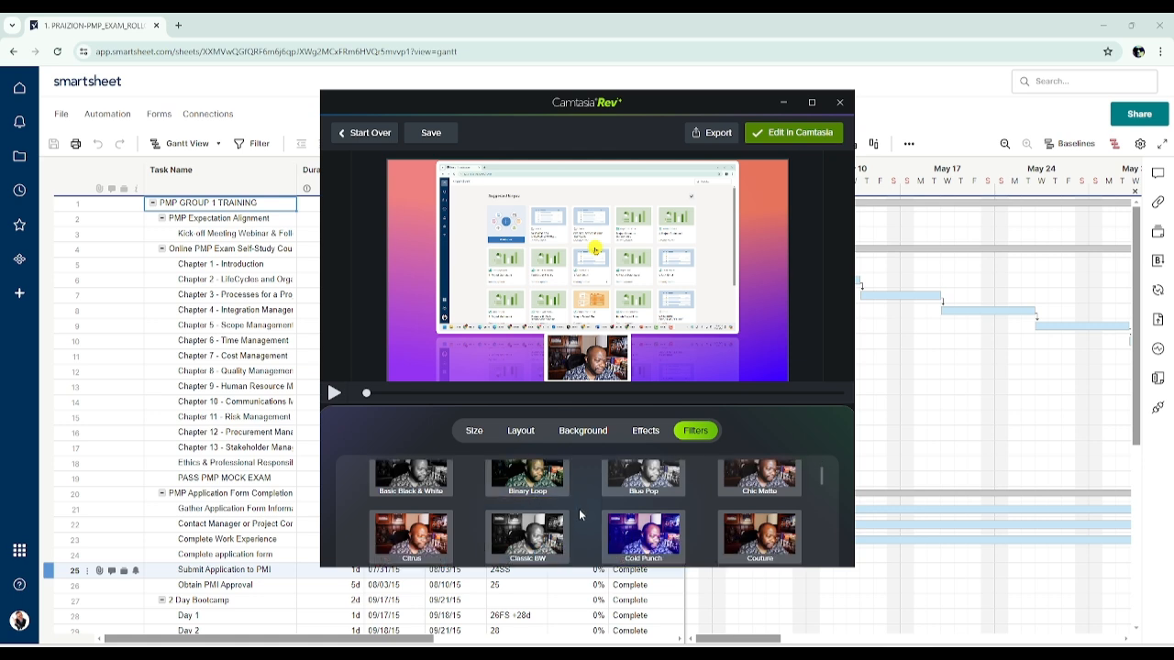
click(633, 541)
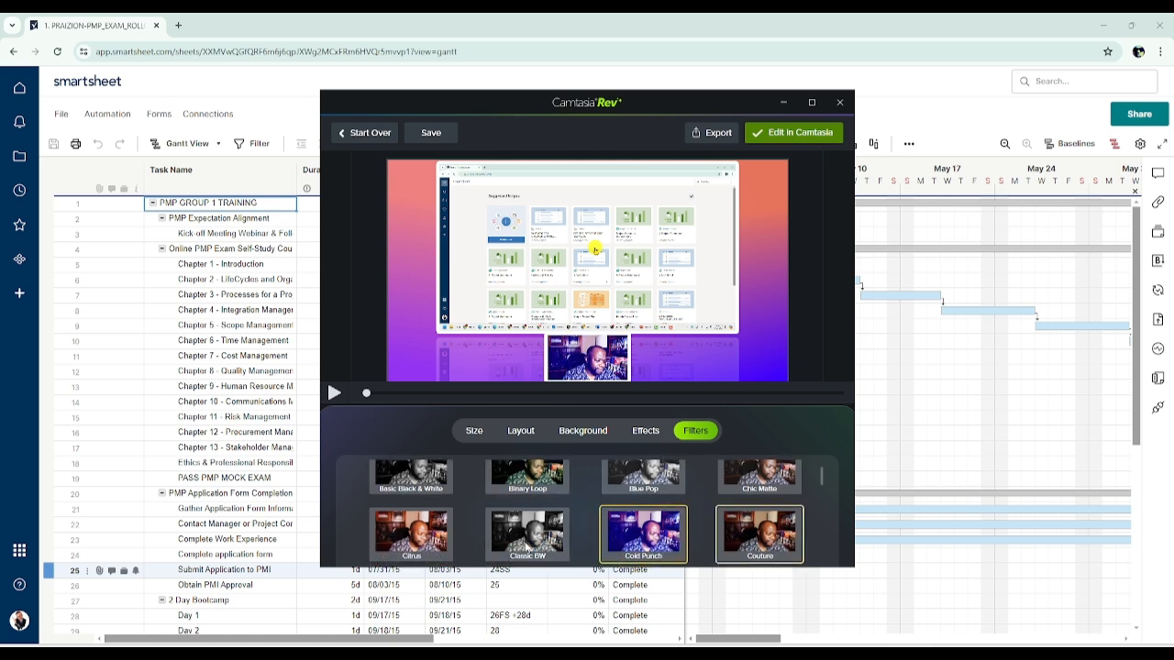
scroll(699, 546, down, 6)
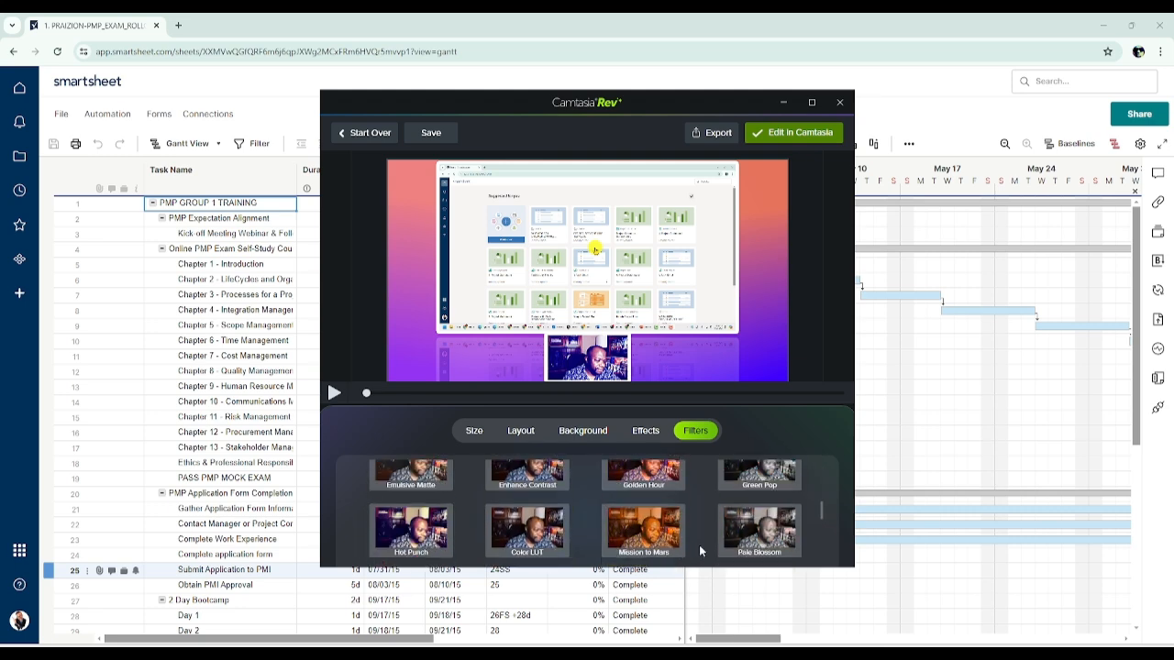
scroll(697, 545, up, 6)
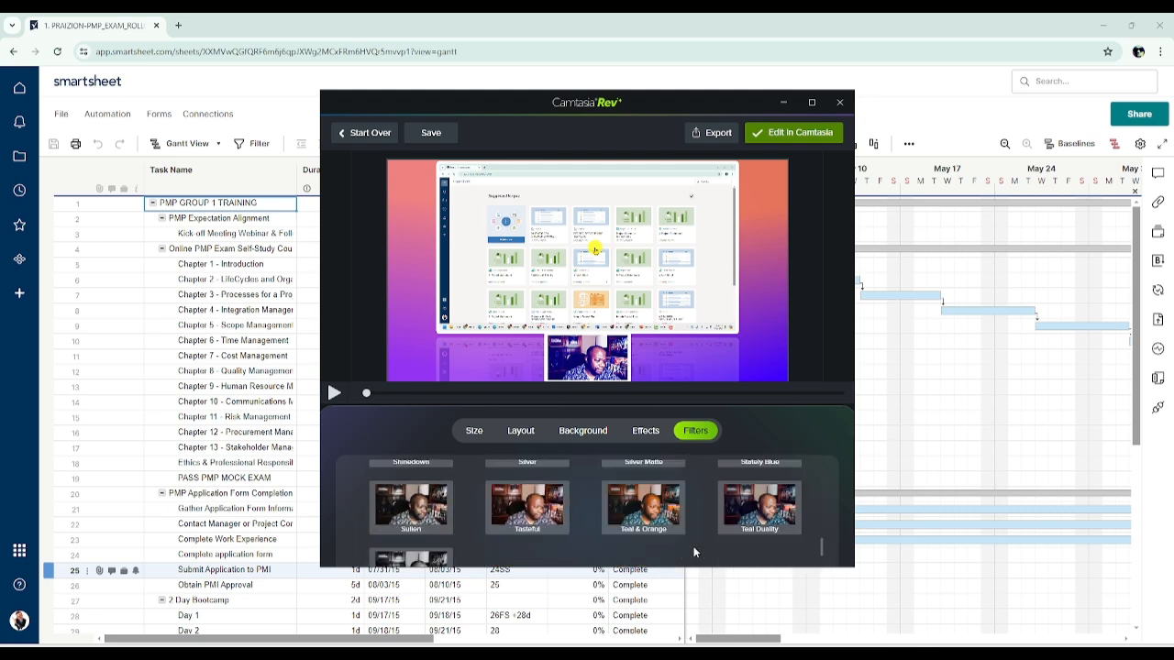
scroll(660, 548, up, 2)
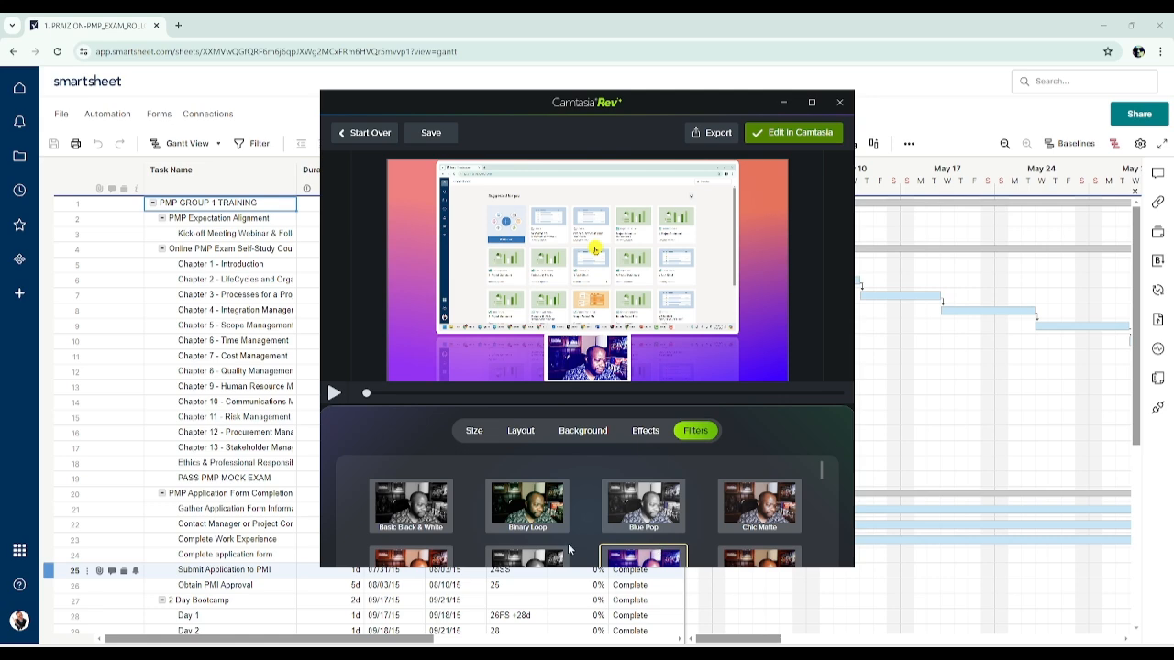
scroll(600, 541, down, 1)
click(393, 516)
scroll(591, 527, down, 12)
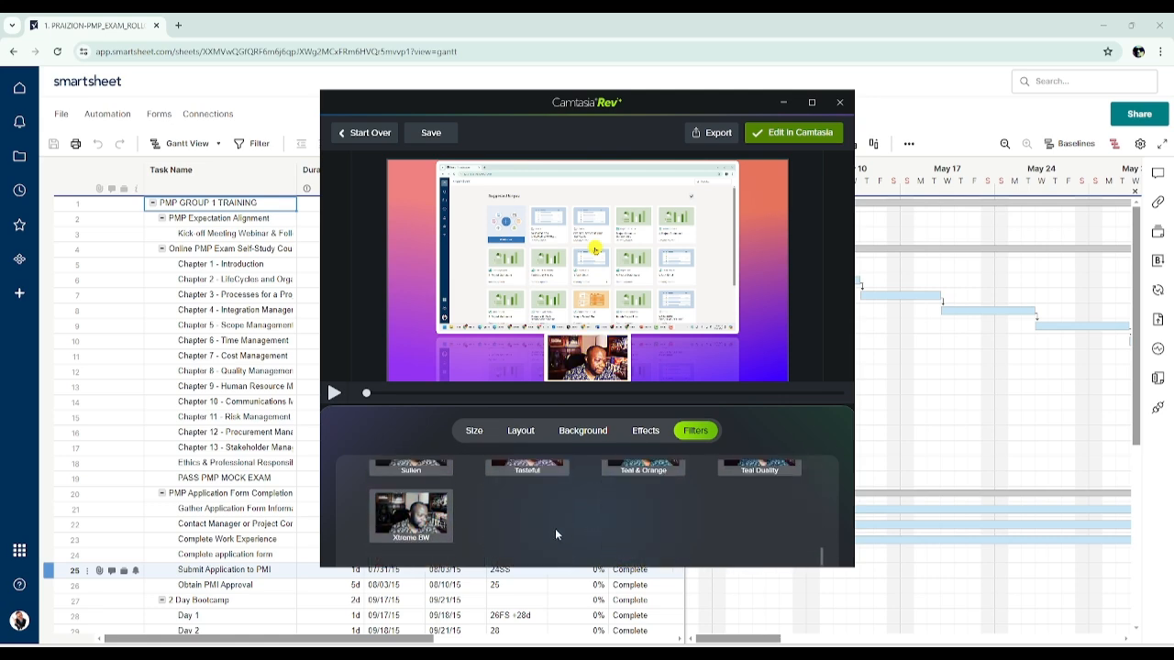
Step: Apply the Deep Focus filter to the webcam video
scroll(556, 528, up, 12)
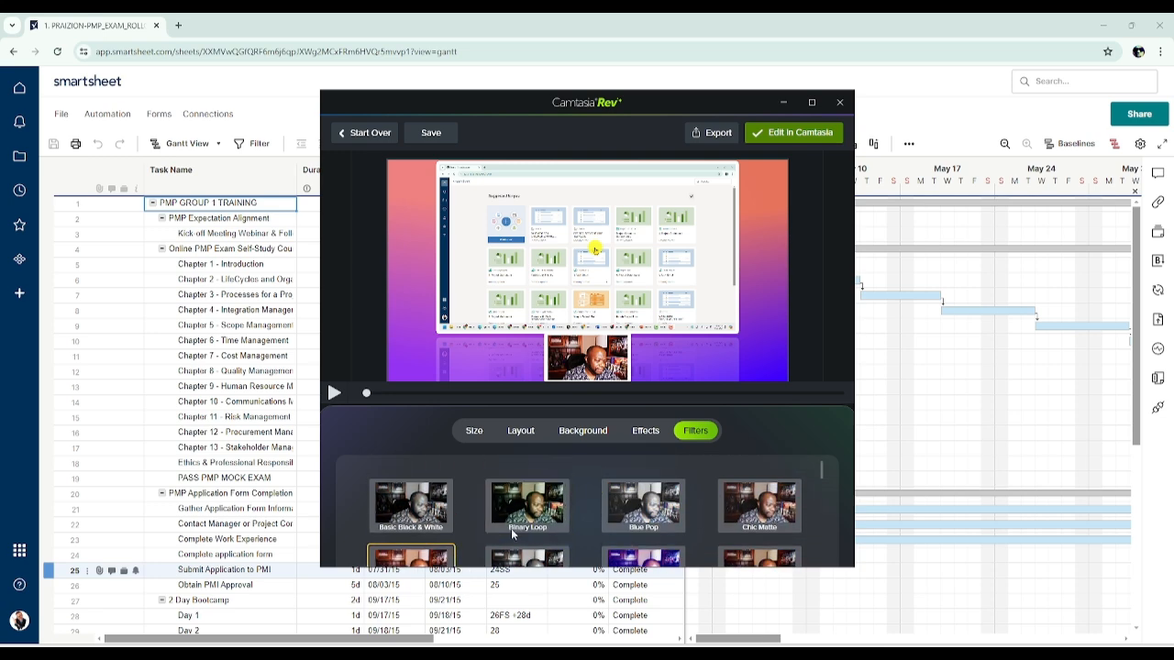
scroll(695, 519, down, 3)
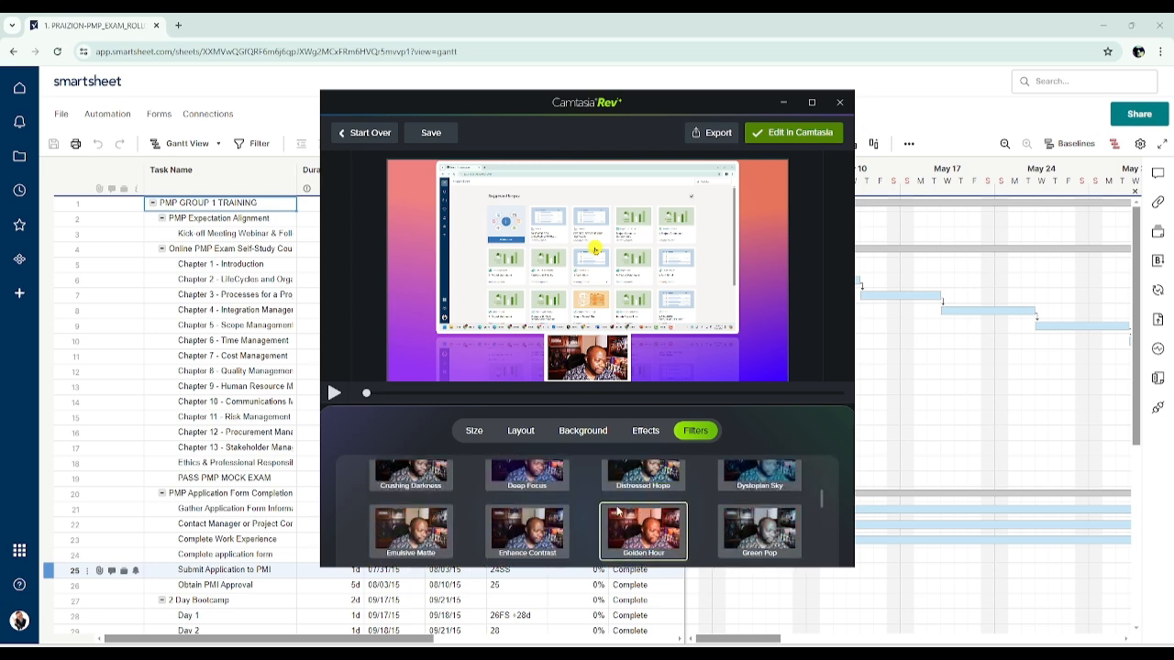
click(527, 475)
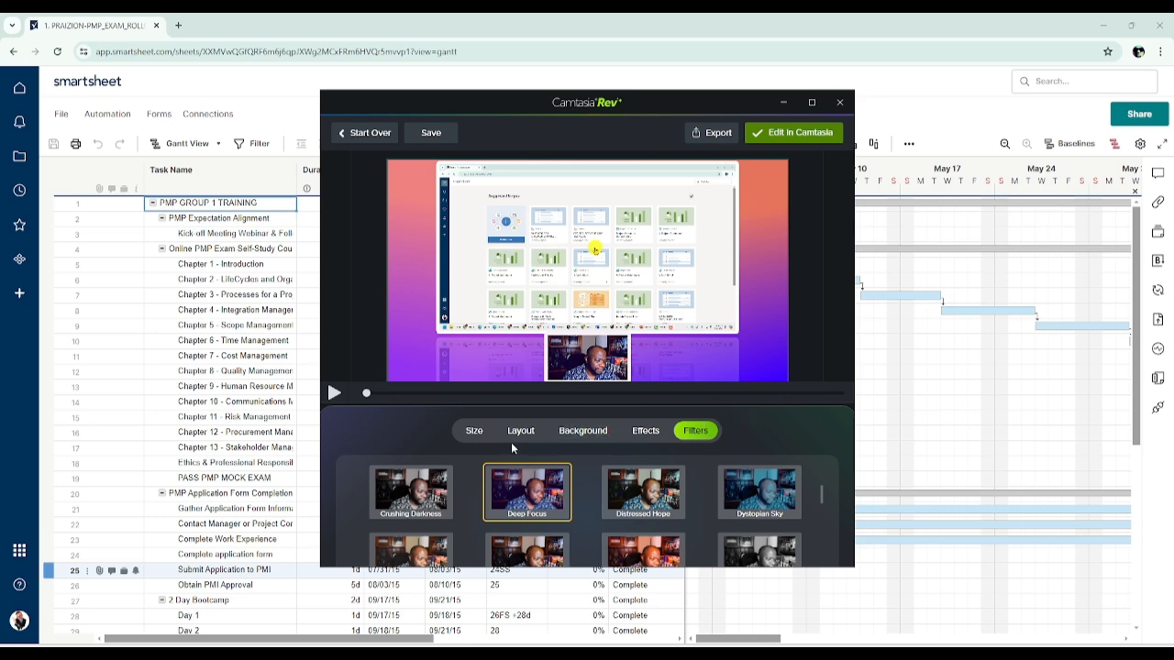
Step: Review the size options and export destinations, and open the styled recording for editing in the Camtasia editor
click(478, 431)
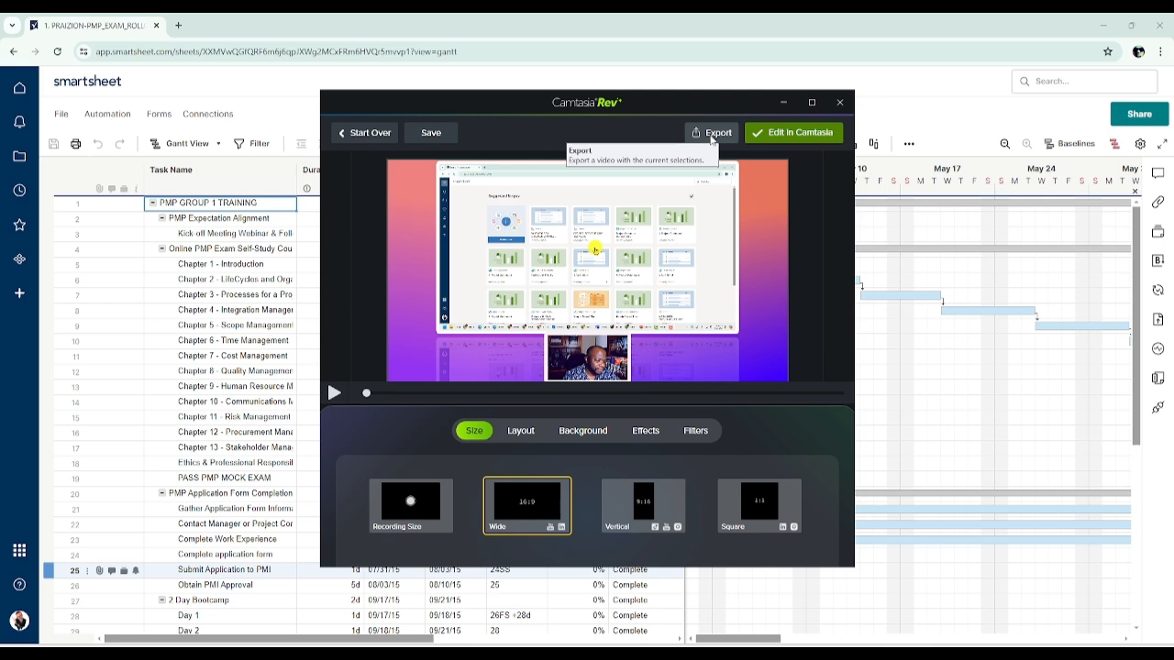
click(713, 136)
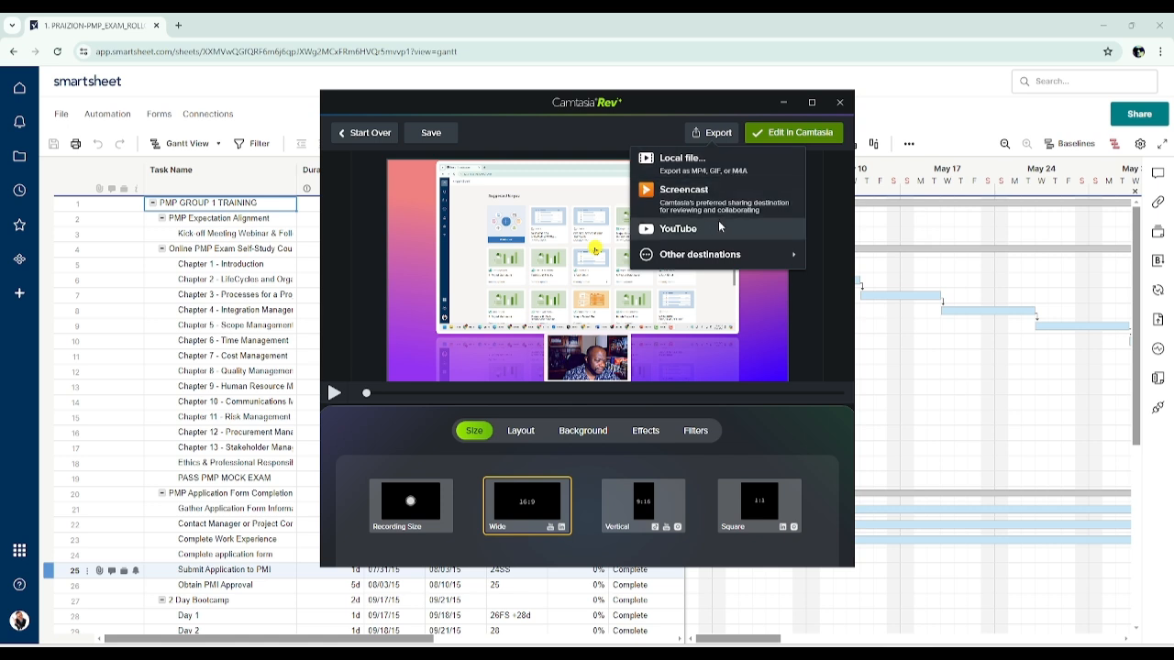
mouse_move(680, 263)
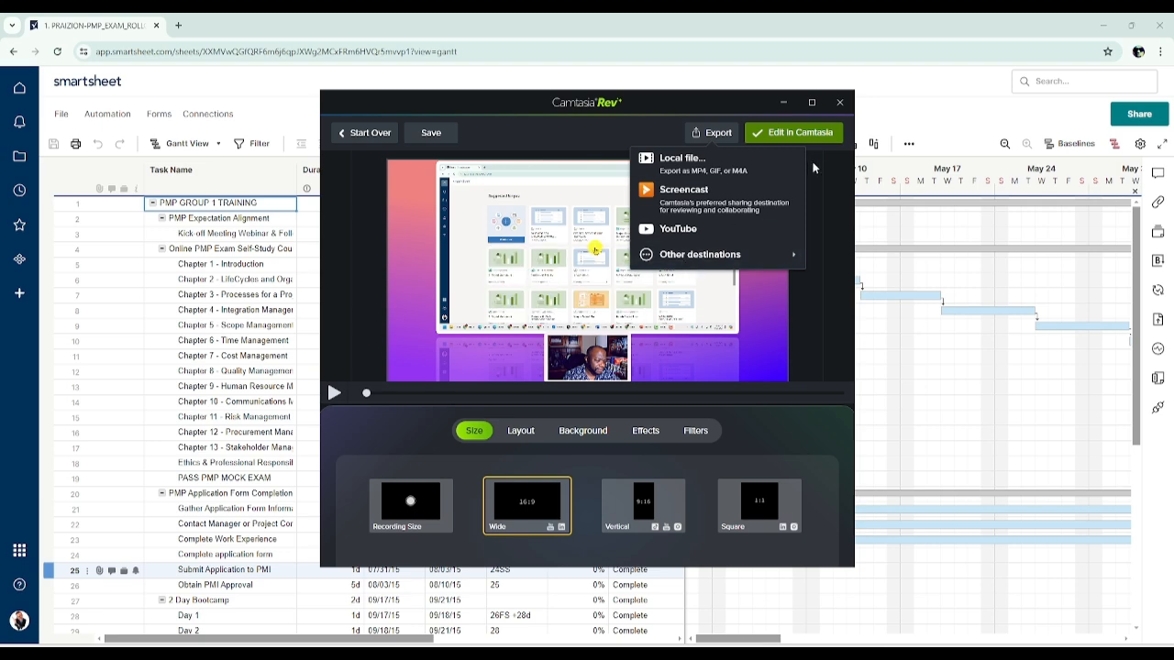
click(819, 136)
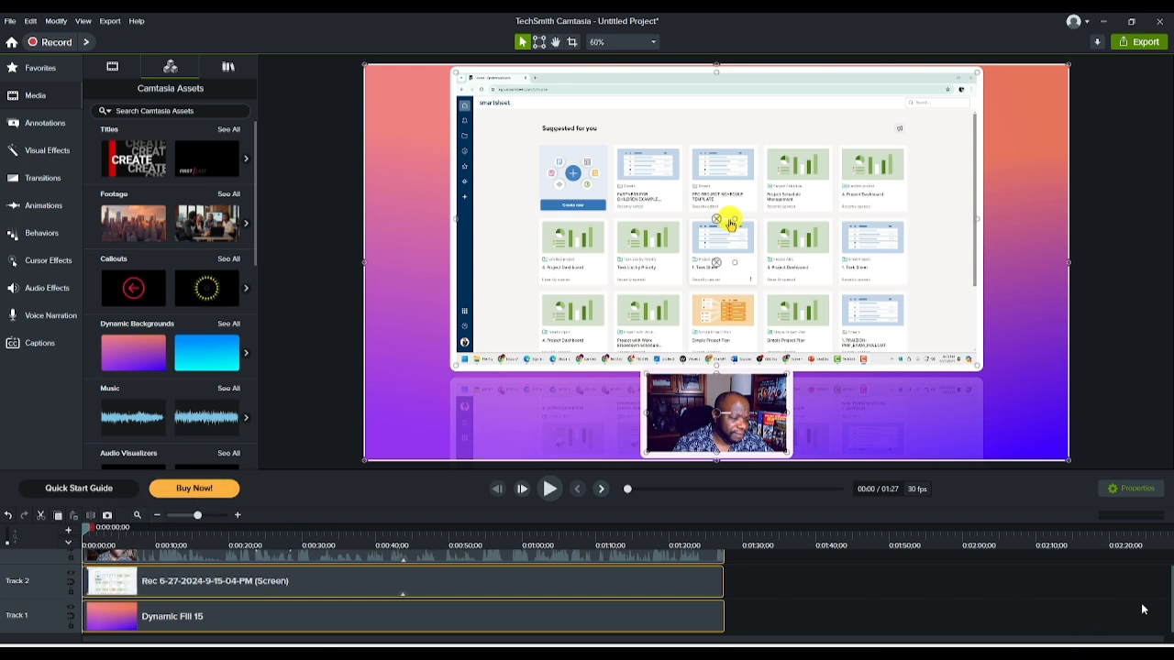
Step: Scrub through the recording on the timeline to check the camera and screen tracks at several points
scroll(550, 586, up, 2)
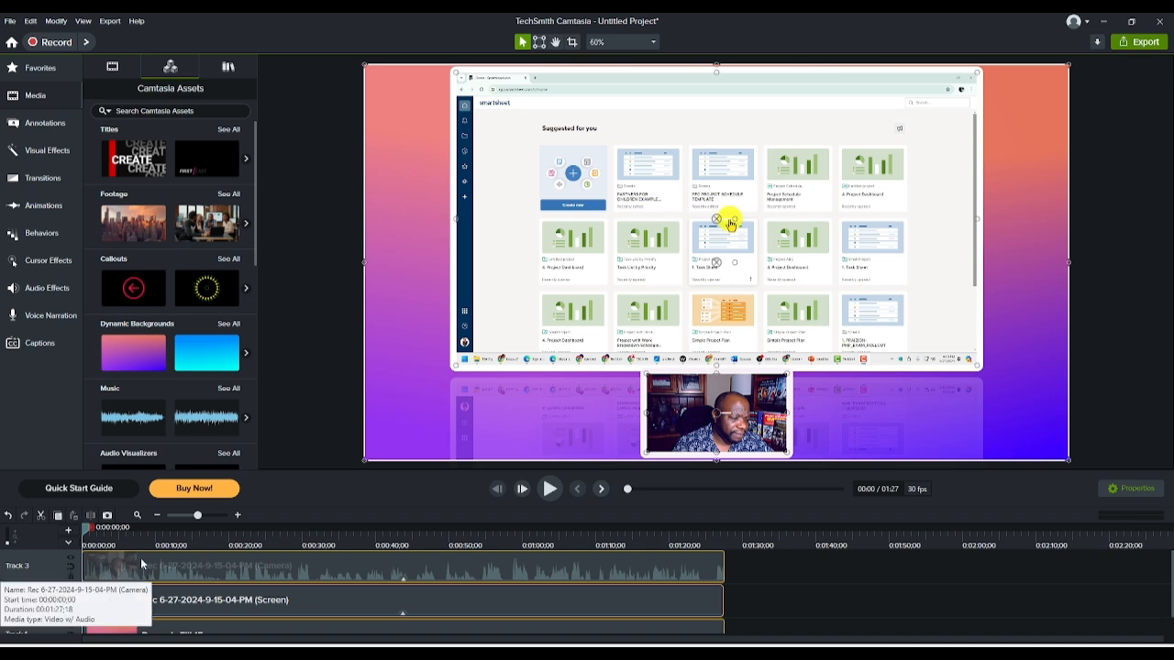
click(195, 569)
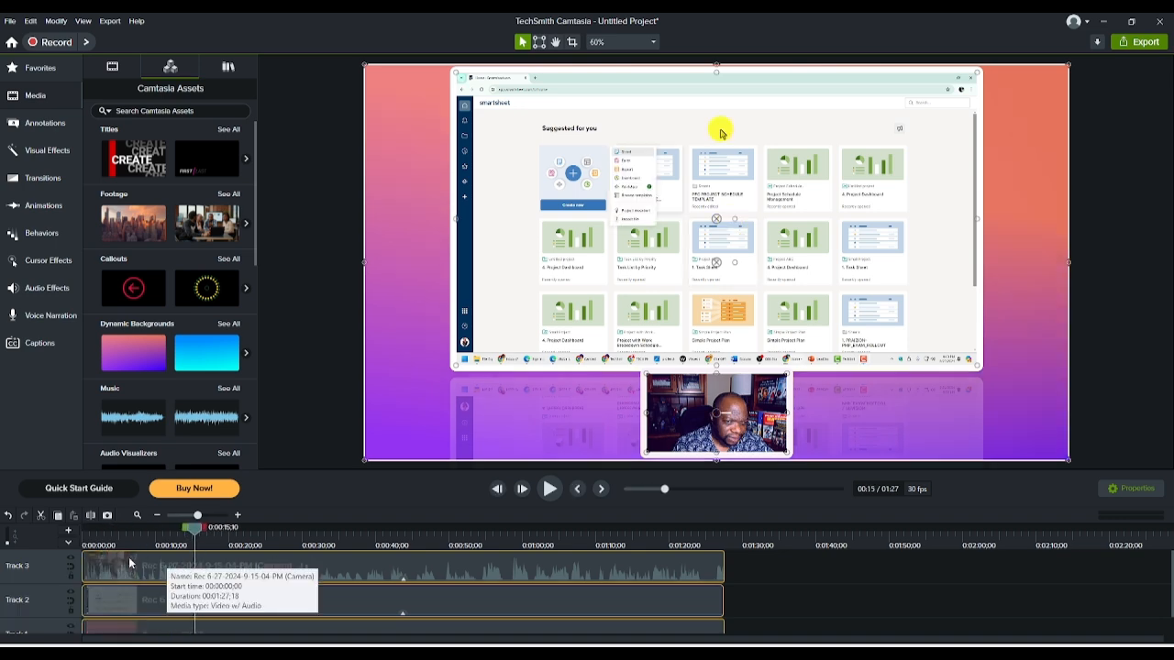
click(122, 539)
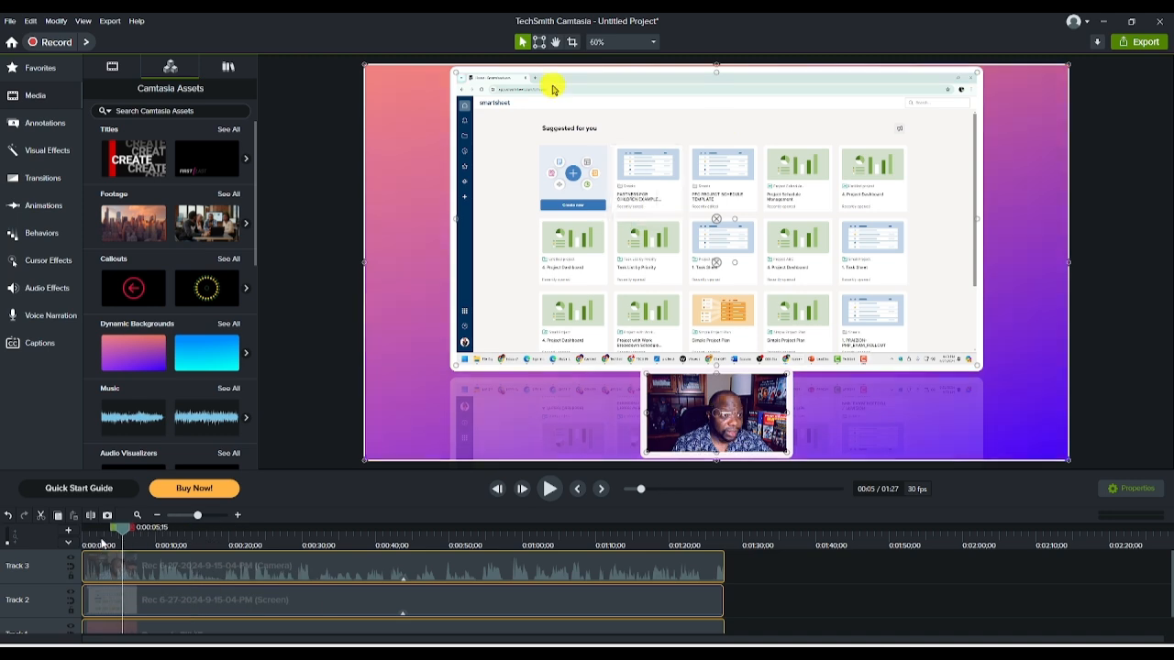
click(102, 543)
drag(578, 544, 698, 539)
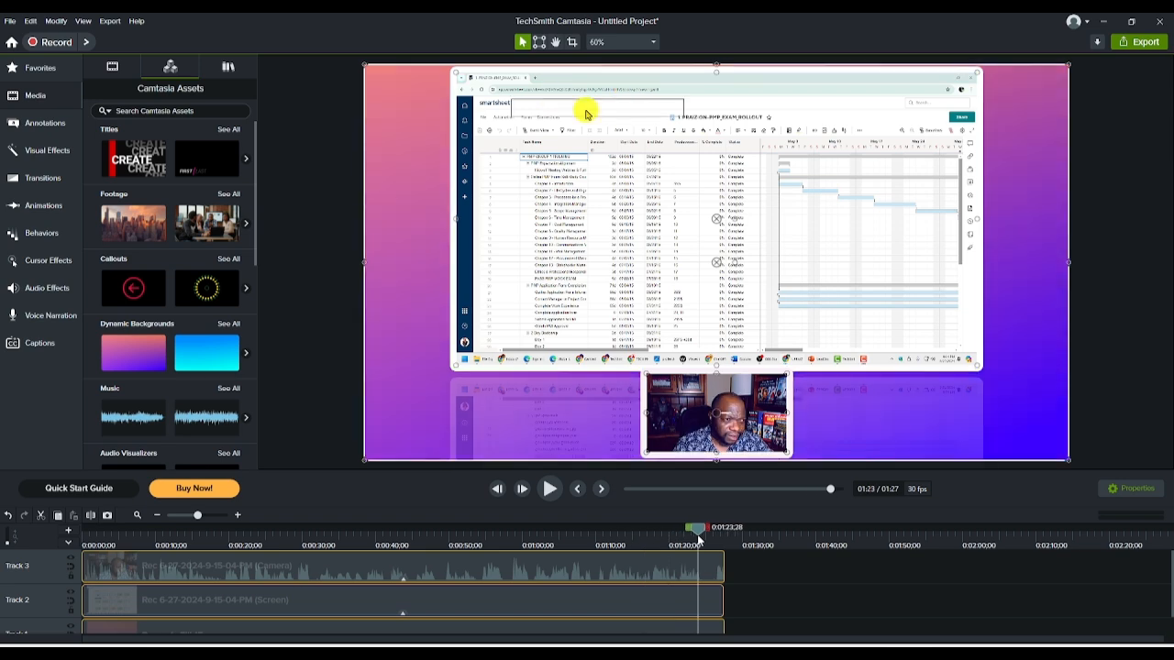
click(580, 541)
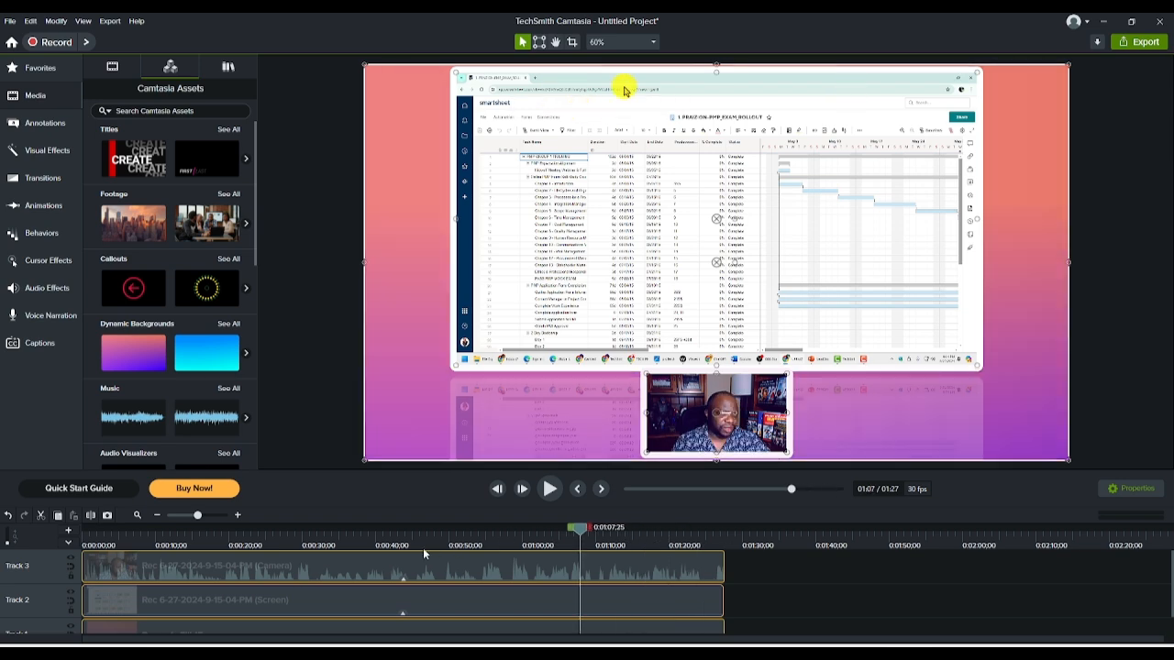
click(360, 543)
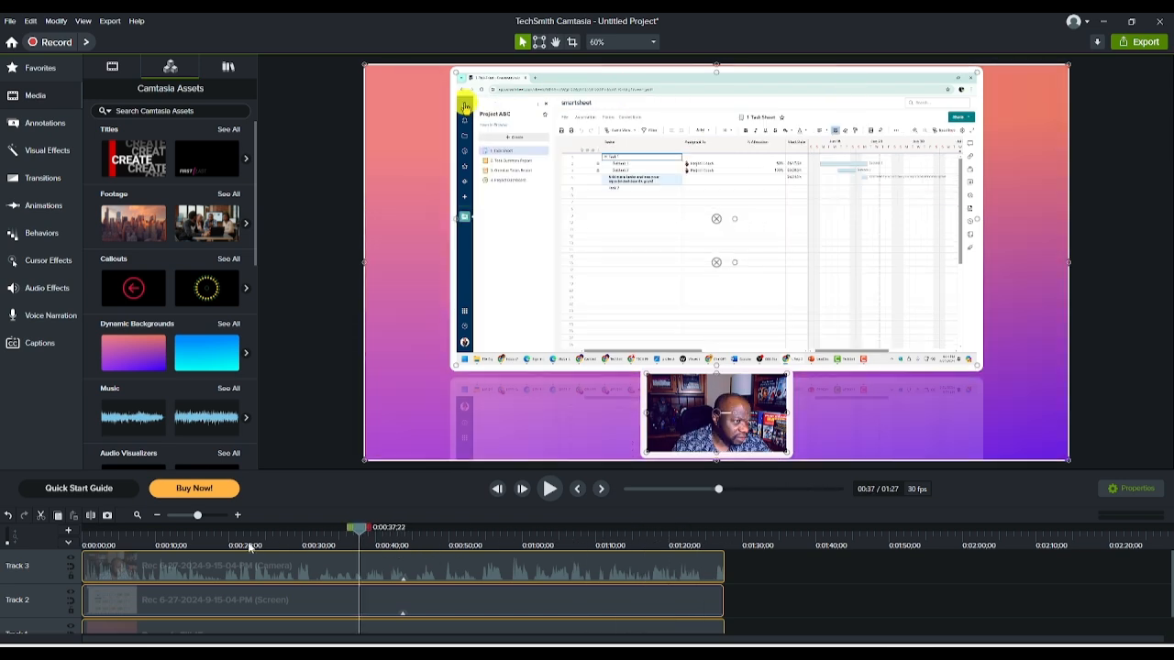
click(129, 541)
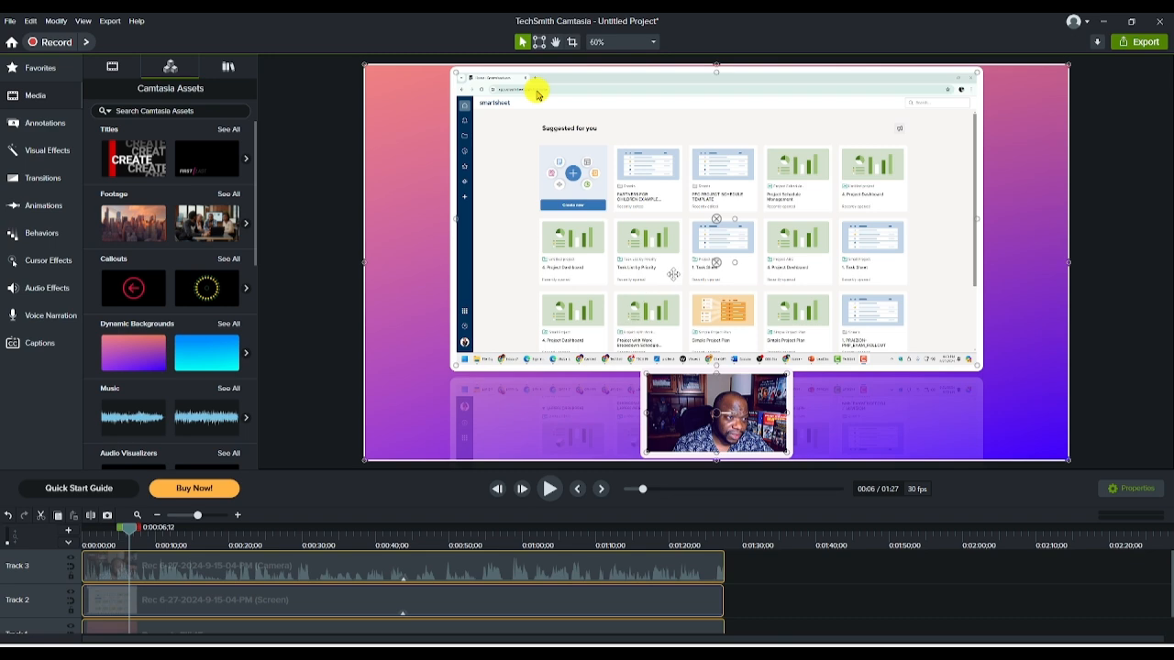
Step: Insert a new track above Track 3 and place the Workplace Collaboration footage on it at about 5 seconds
scroll(448, 609, down, 1)
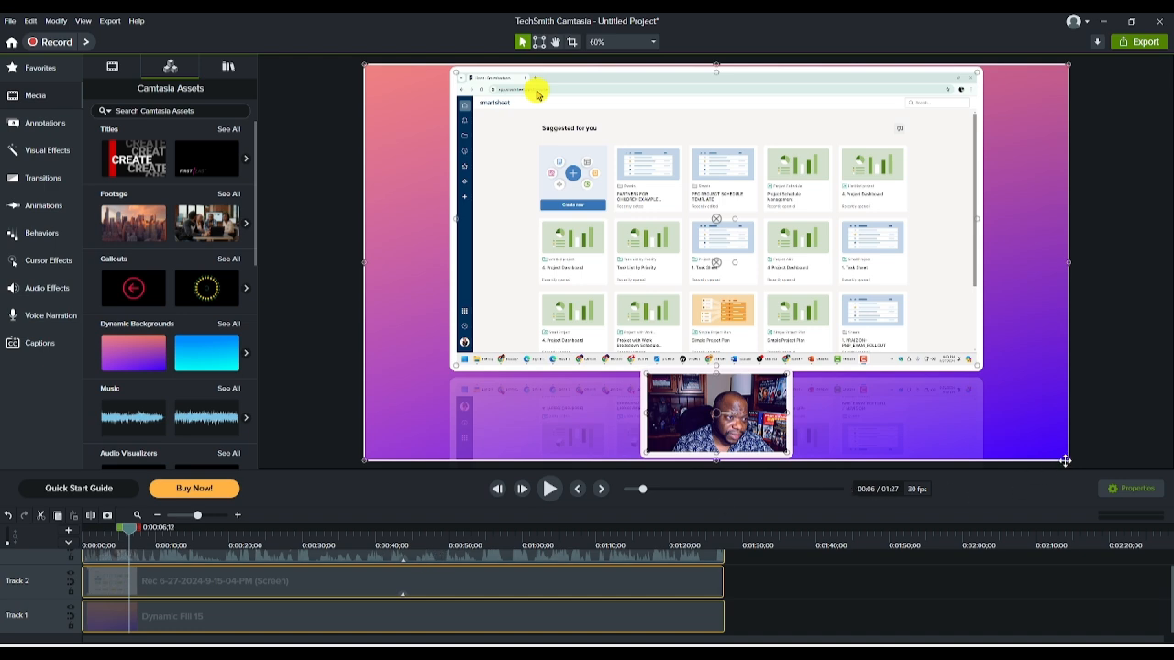
mouse_move(1066, 460)
mouse_down()
mouse_move(1046, 440)
mouse_move(1089, 472)
mouse_move(1070, 471)
mouse_up()
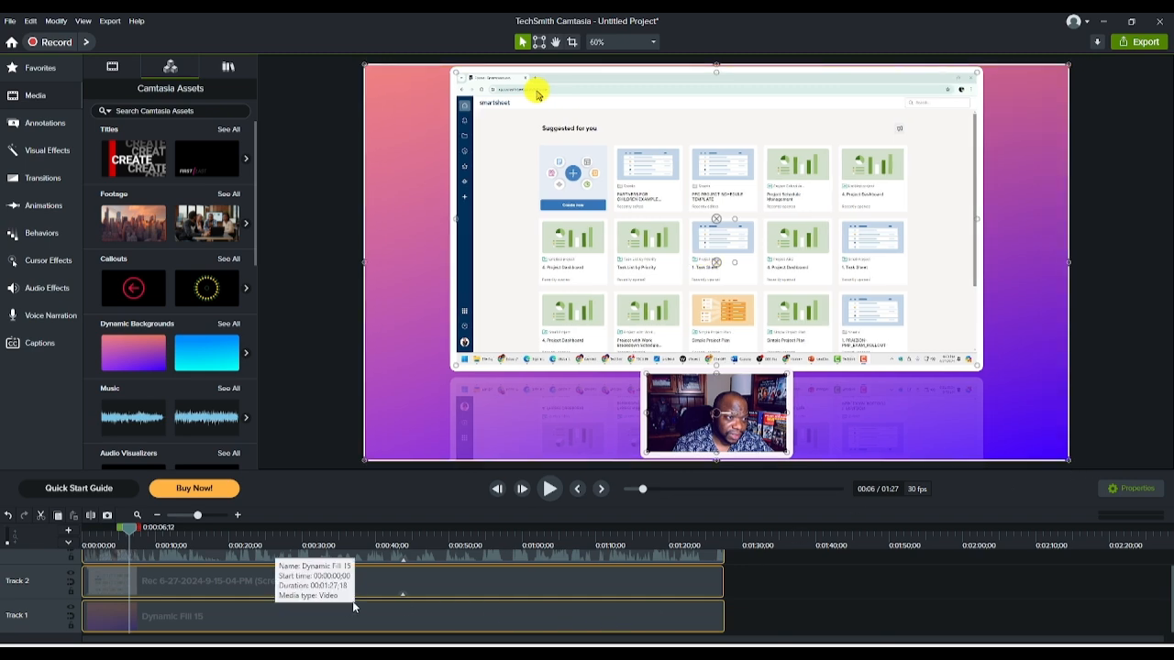
scroll(352, 602, up, 2)
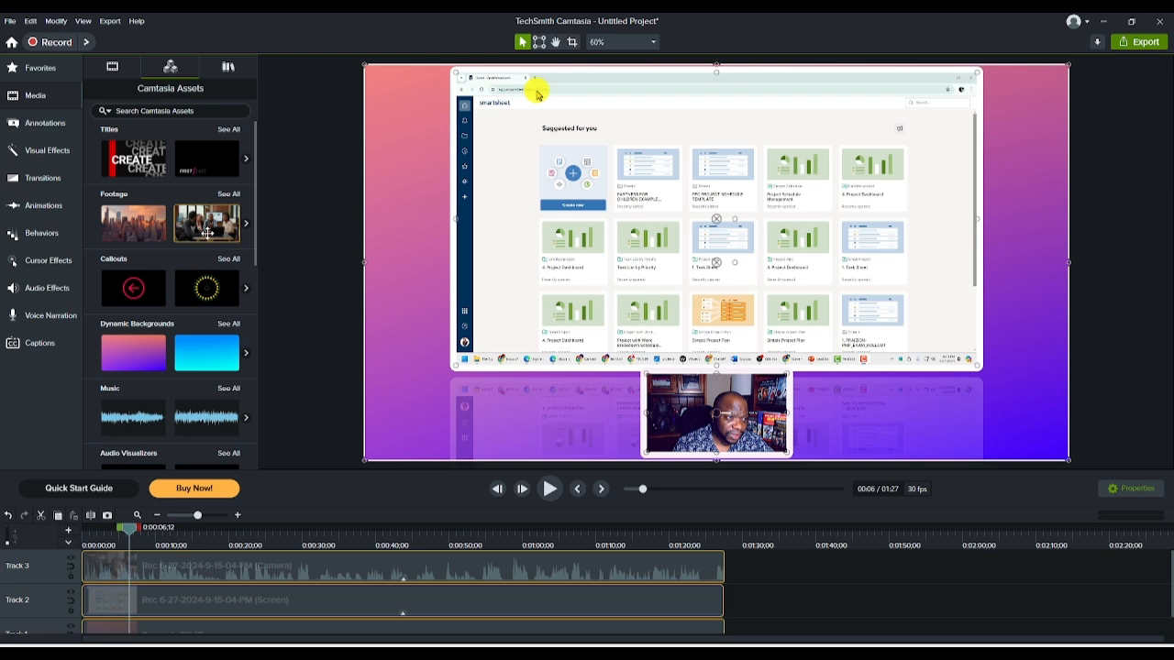
right_click(48, 566)
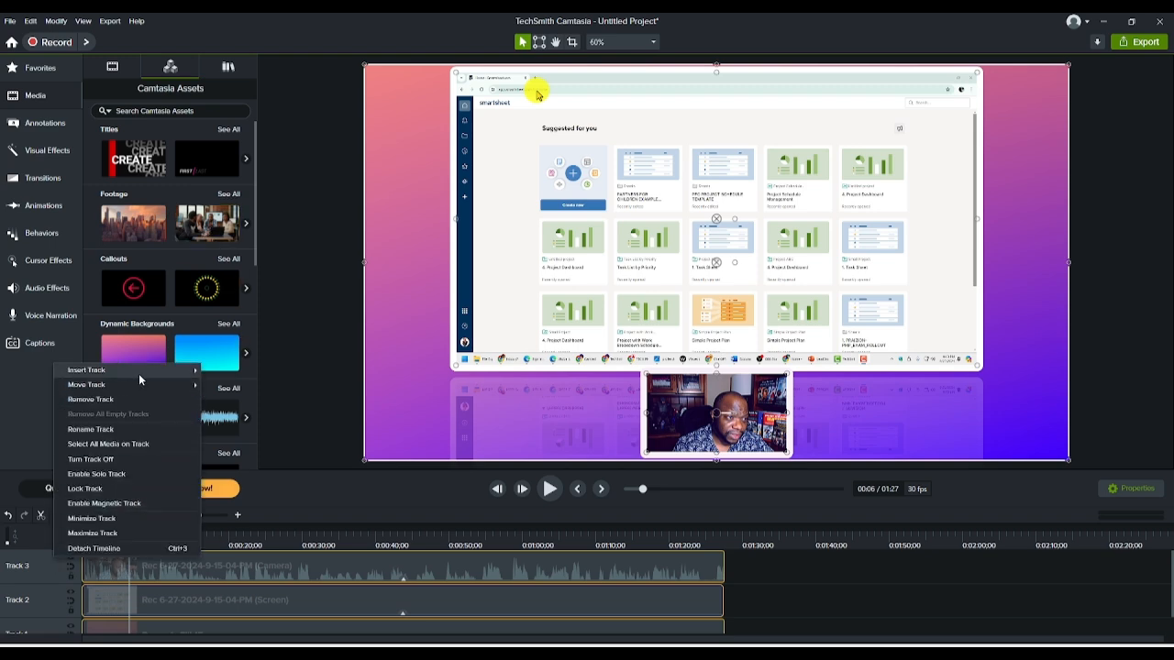
mouse_move(138, 373)
click(224, 370)
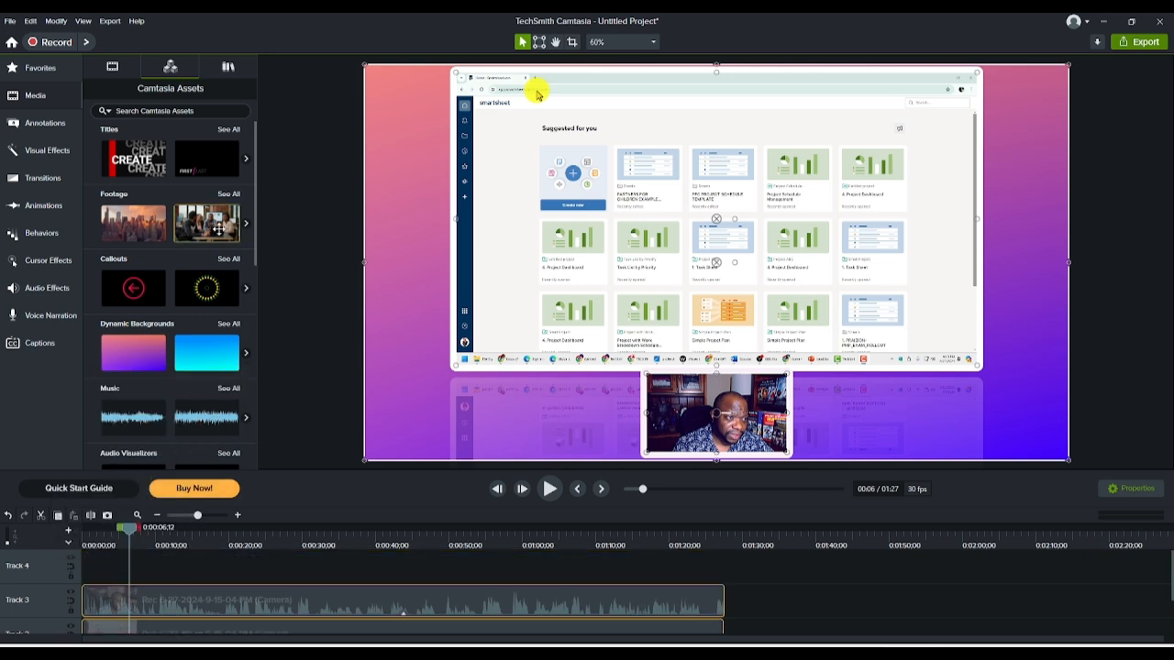
drag(225, 250, 120, 572)
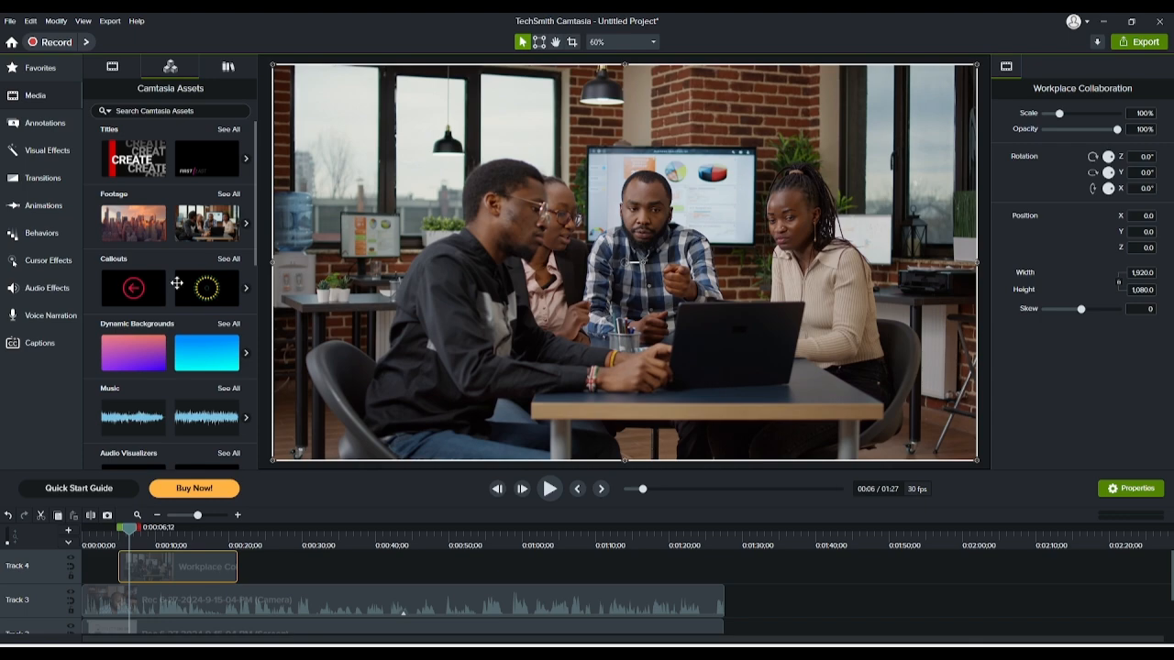
Step: Trim the Workplace Collaboration clip on Track 4 to about 5 seconds, starting about 9 seconds into the timeline
click(553, 496)
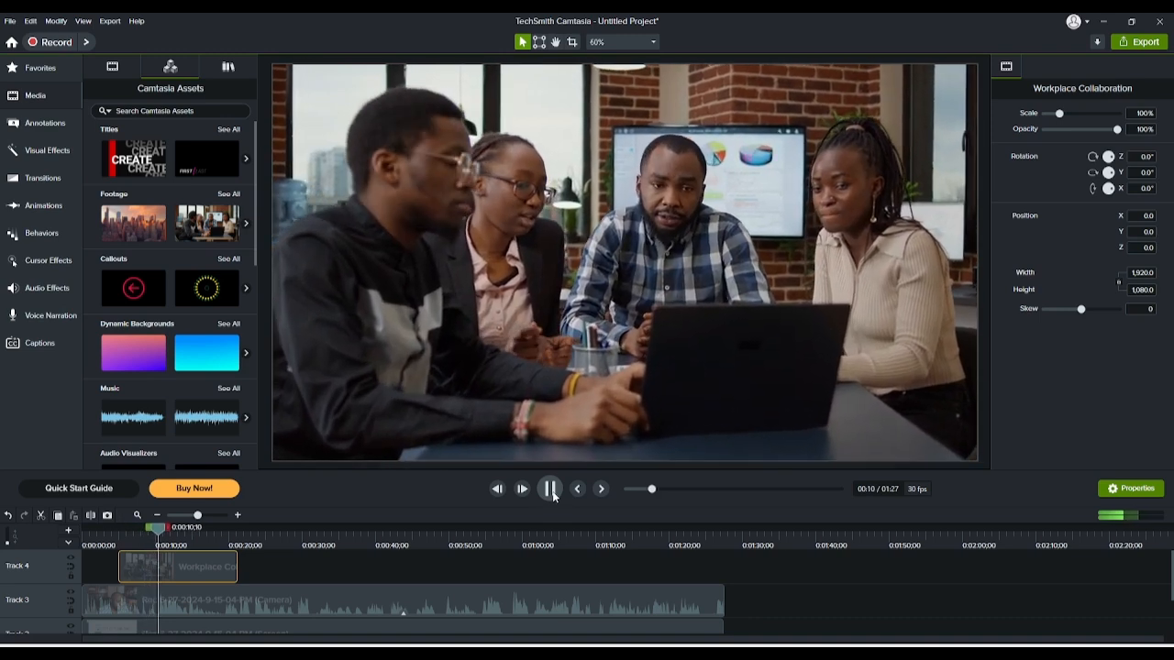
click(550, 489)
drag(227, 570, 171, 576)
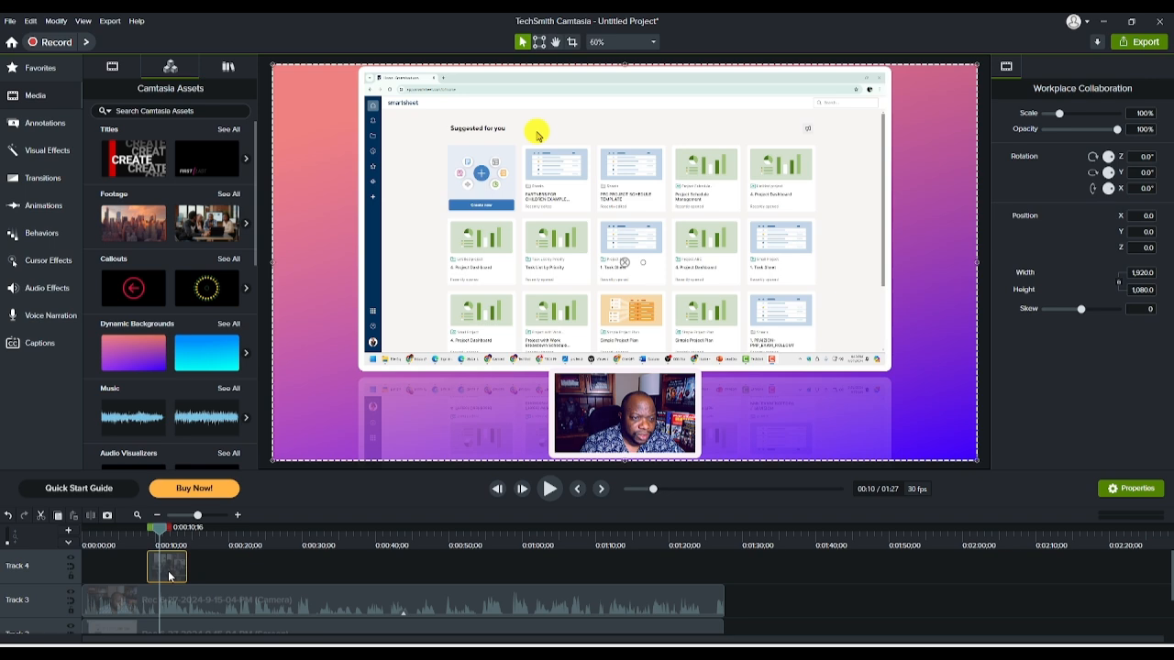
key(ctrl+z)
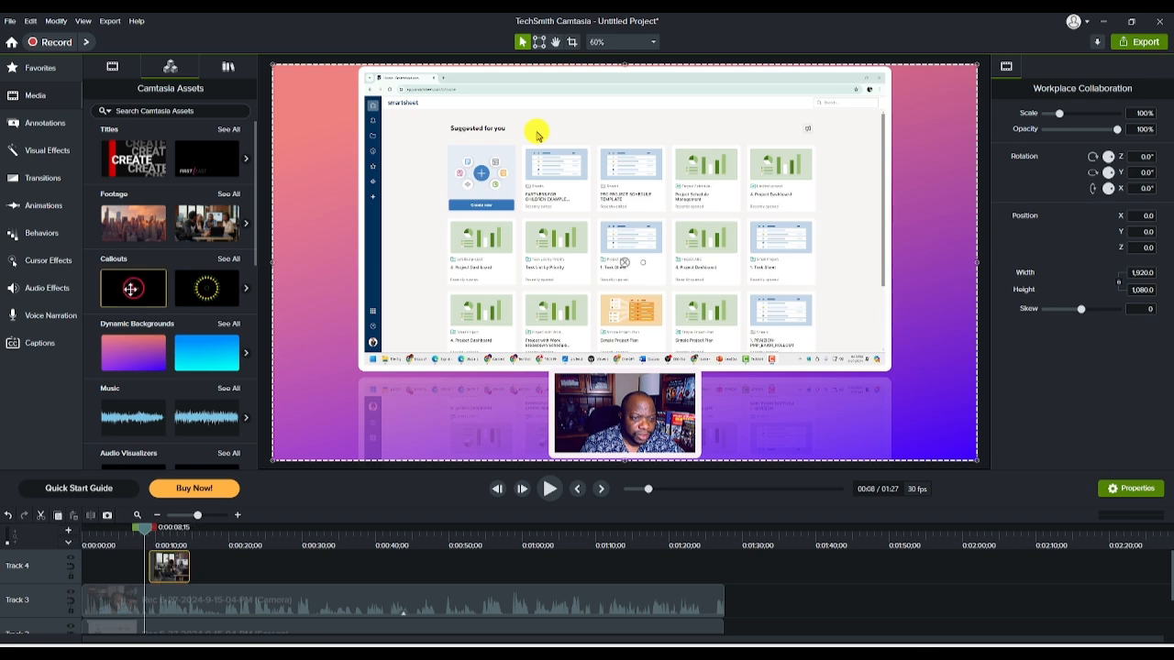
Step: Try the Burst 8 callout on Track 4 at about 27 seconds and delete it again
drag(206, 287, 284, 566)
click(284, 539)
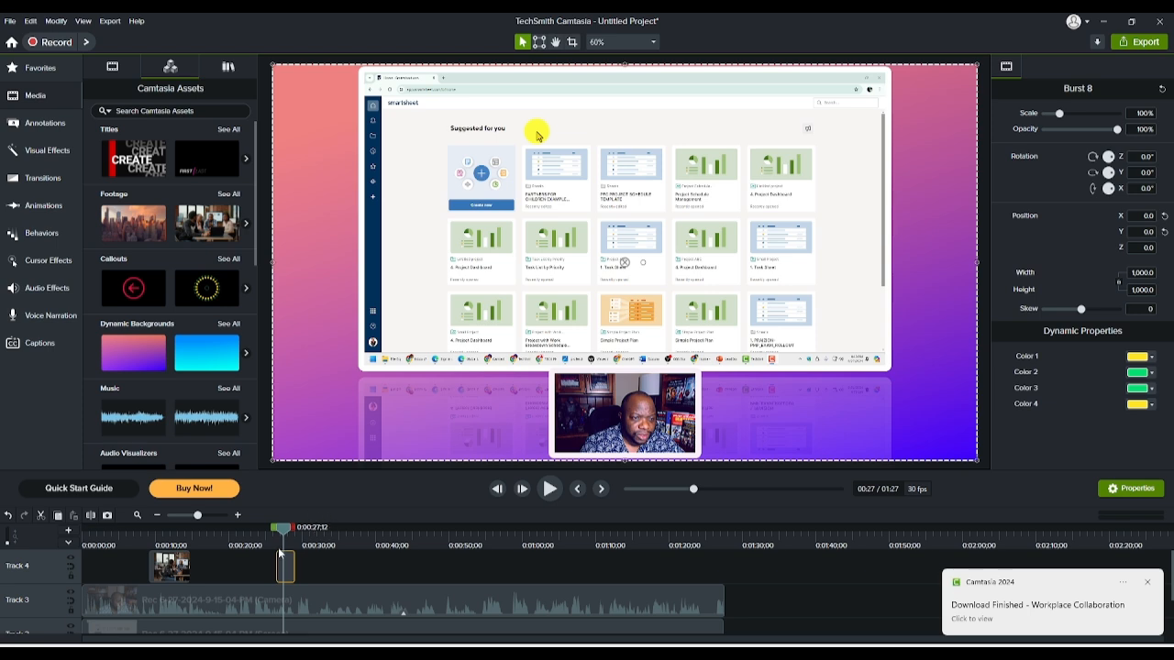
drag(267, 547, 281, 545)
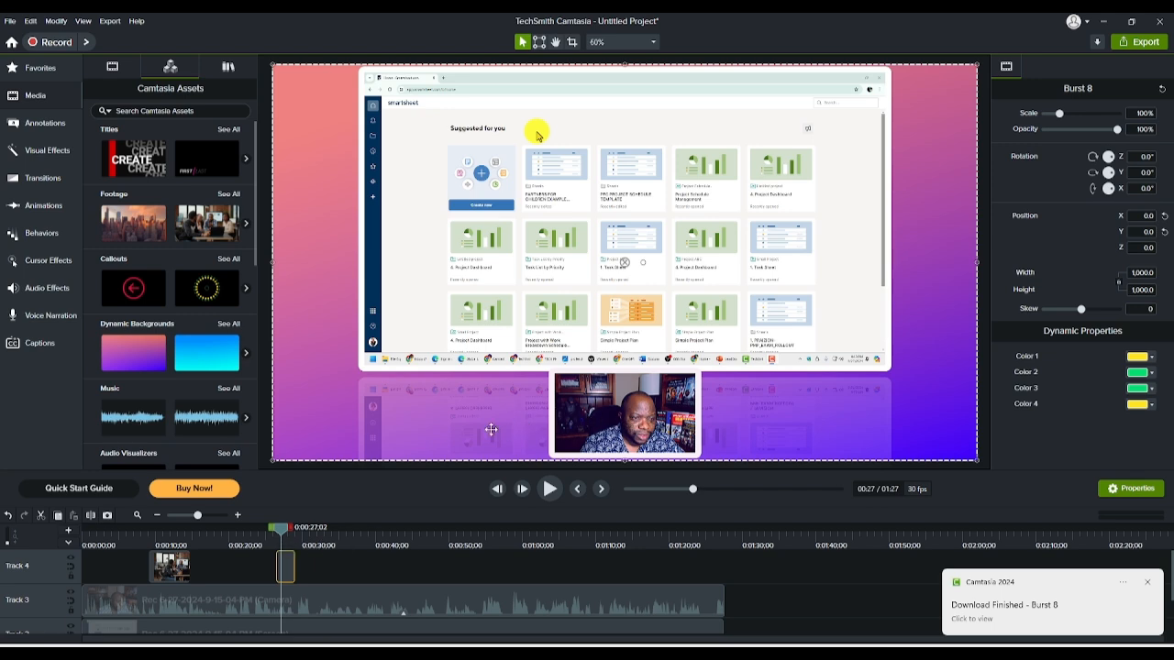
key(space)
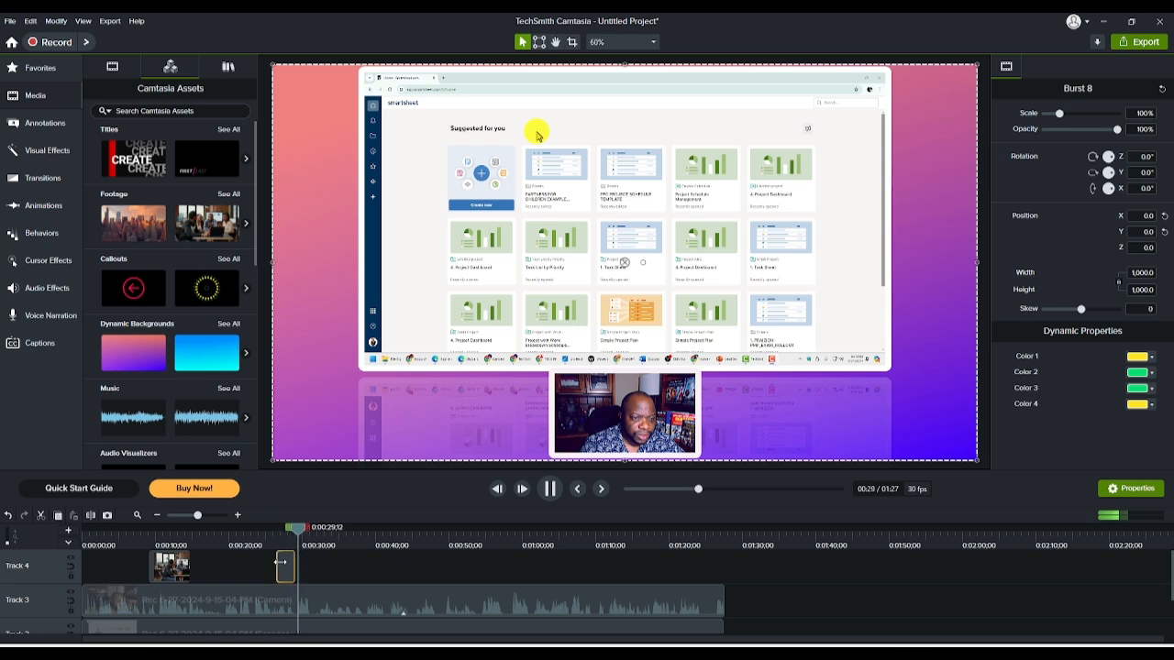
key(space)
click(285, 532)
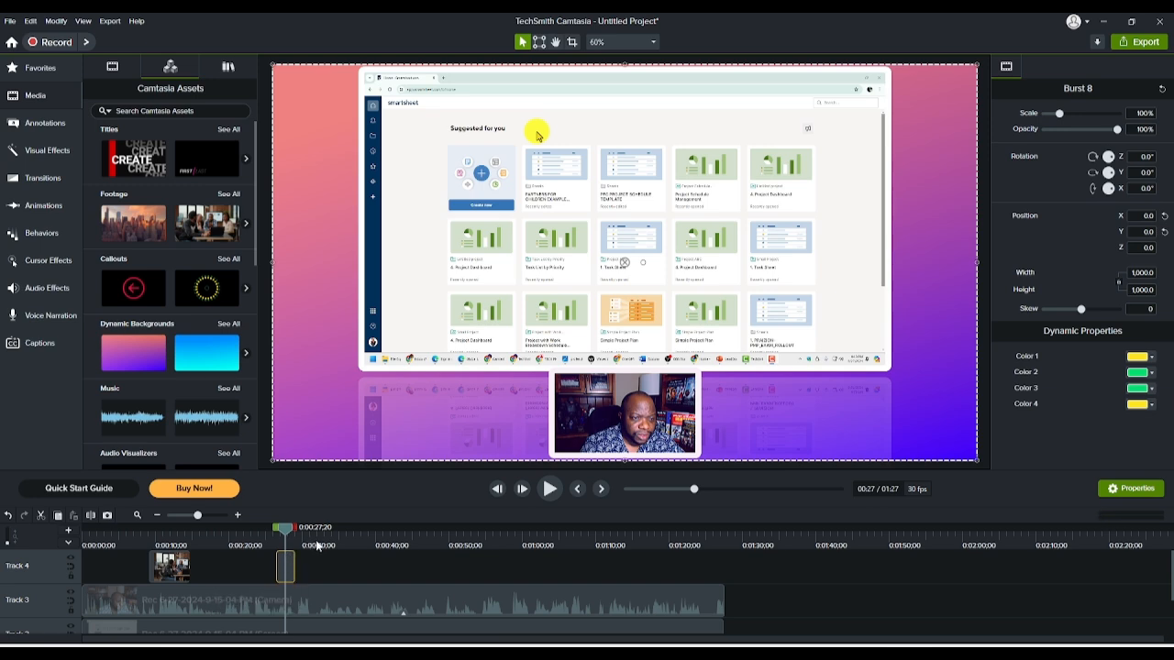
key(Delete)
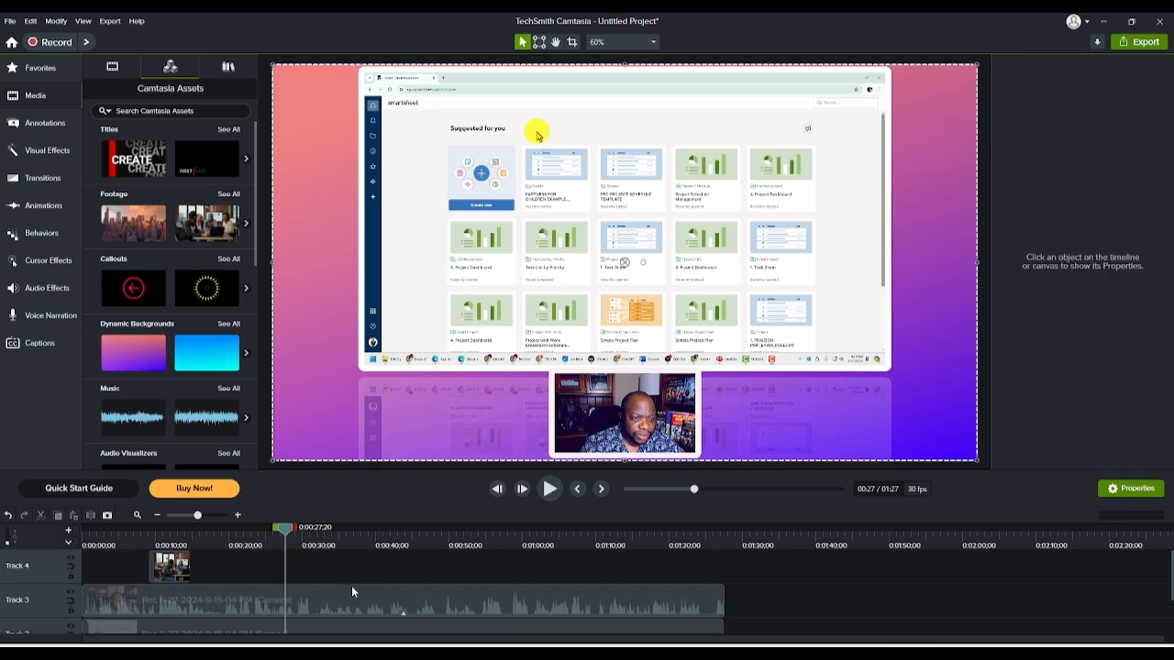
Step: Scrub along the timeline to check the Workplace Collaboration footage and the rest of the recording at several points
click(333, 558)
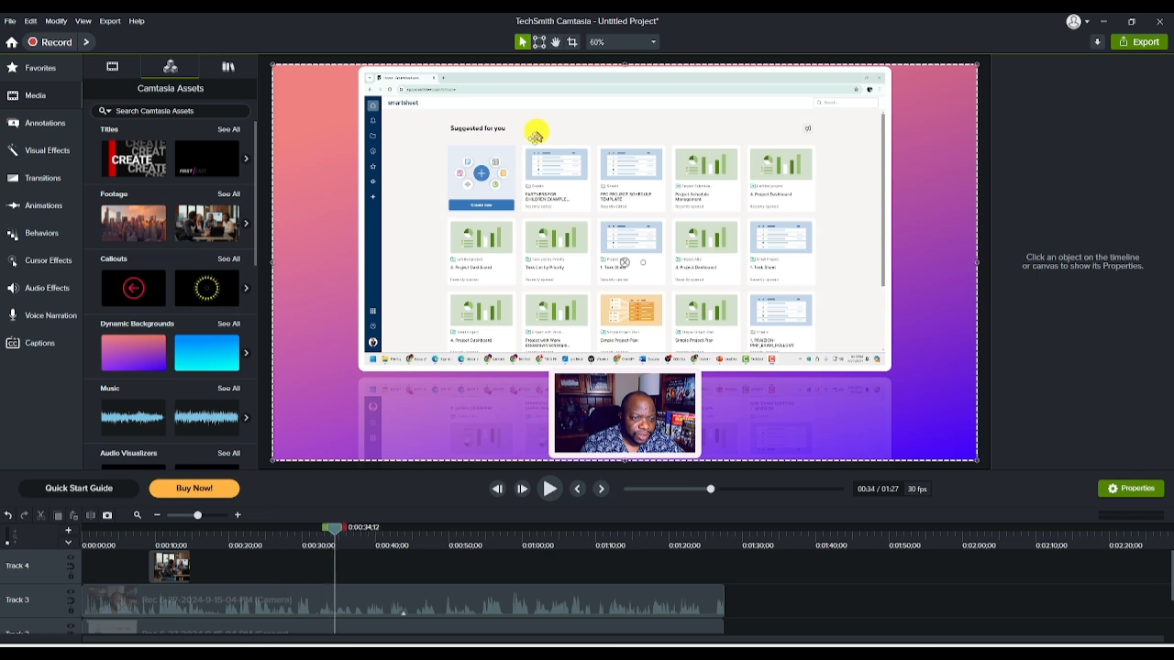
click(442, 545)
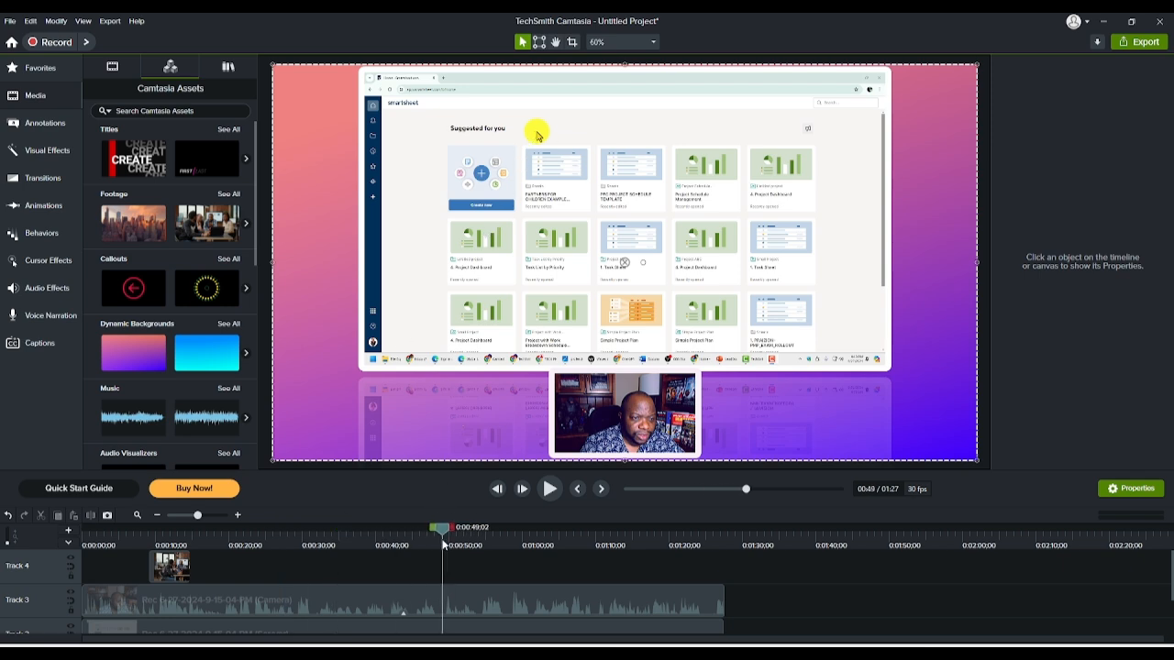
key(space)
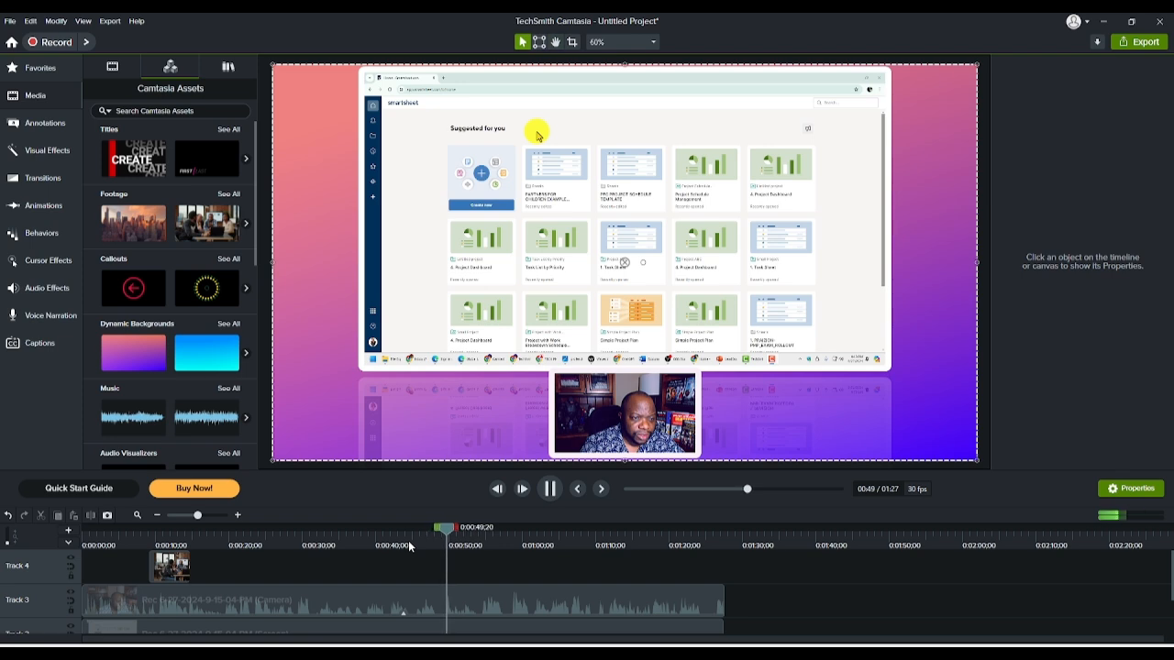
click(592, 544)
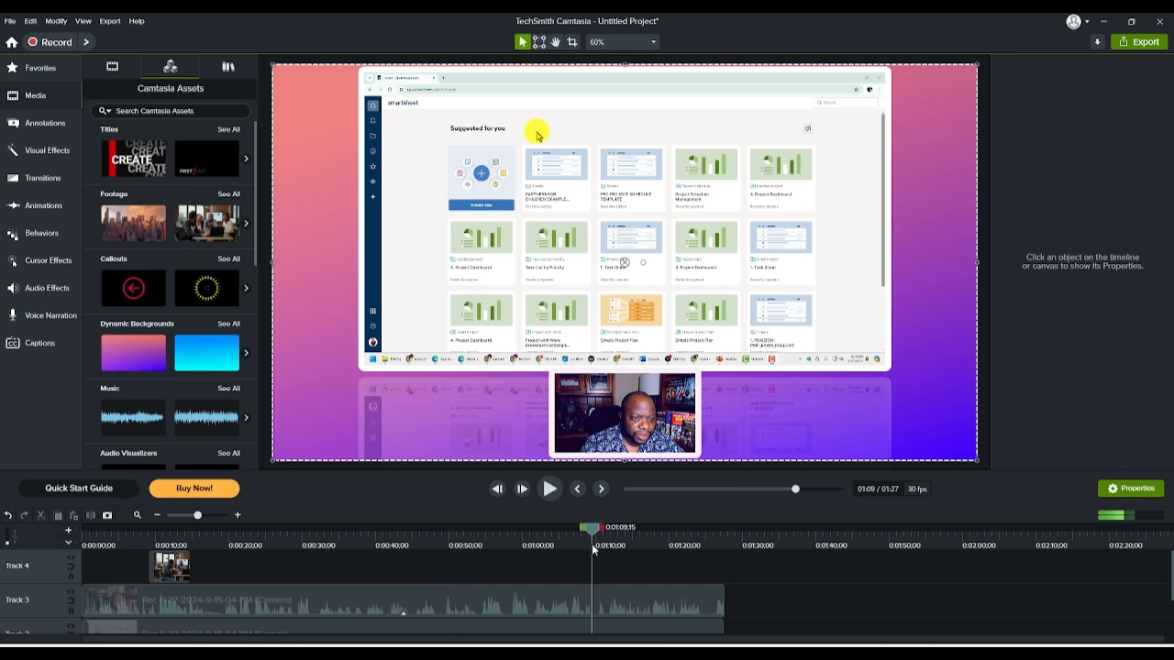
click(630, 543)
click(666, 543)
click(690, 540)
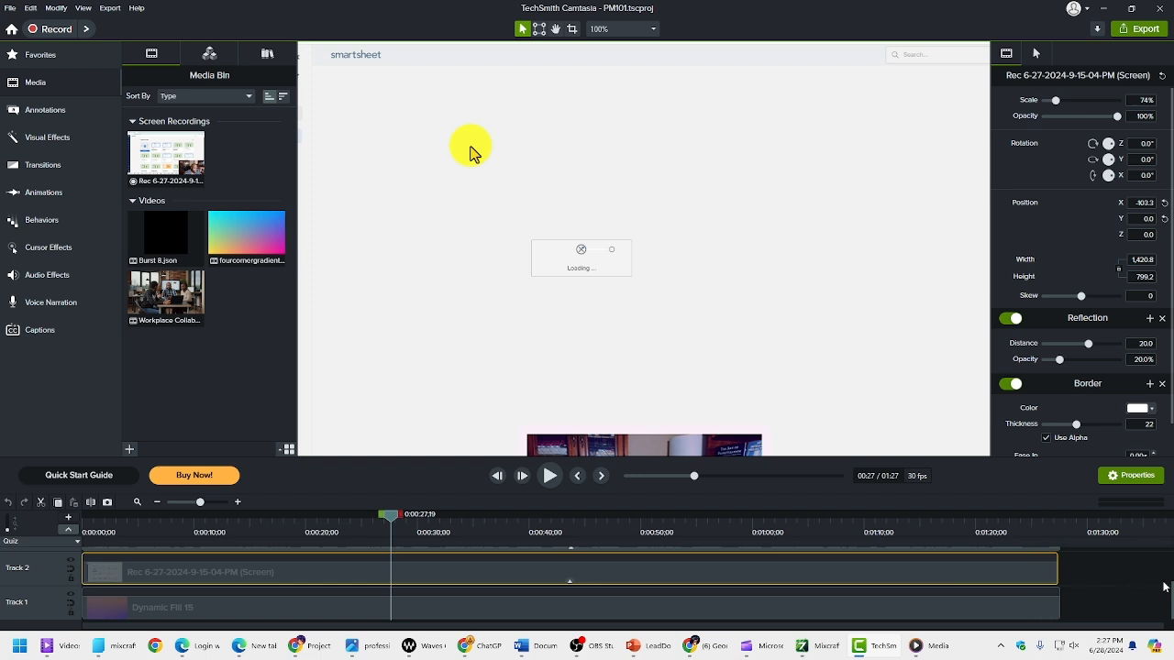
scroll(965, 561, up, 2)
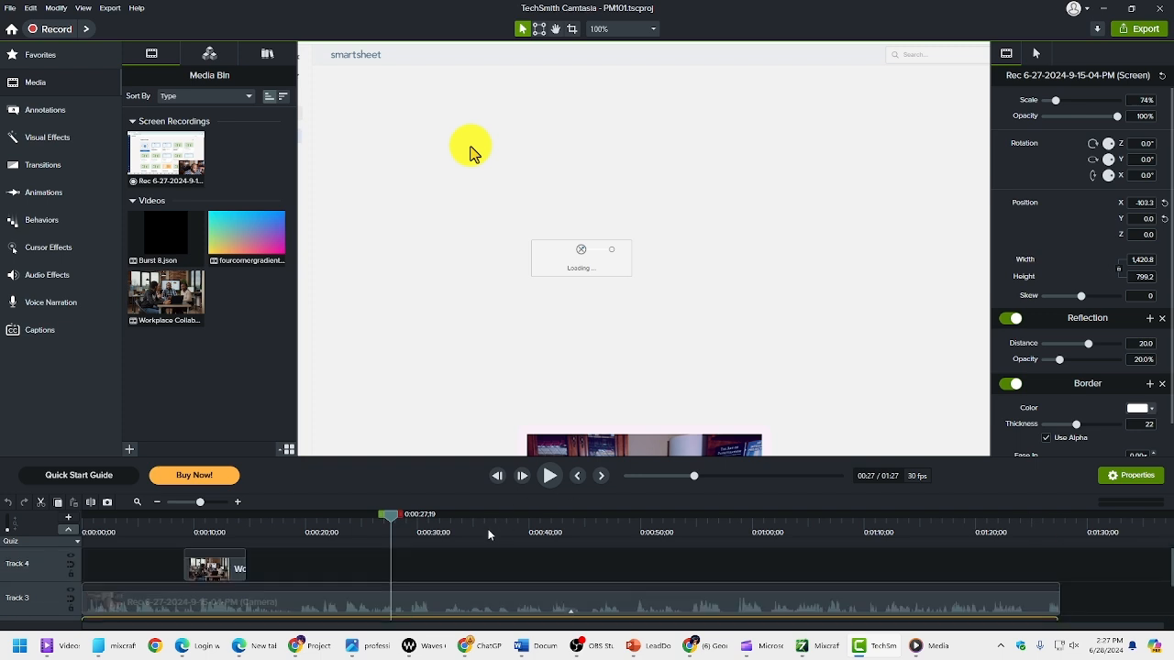
click(222, 532)
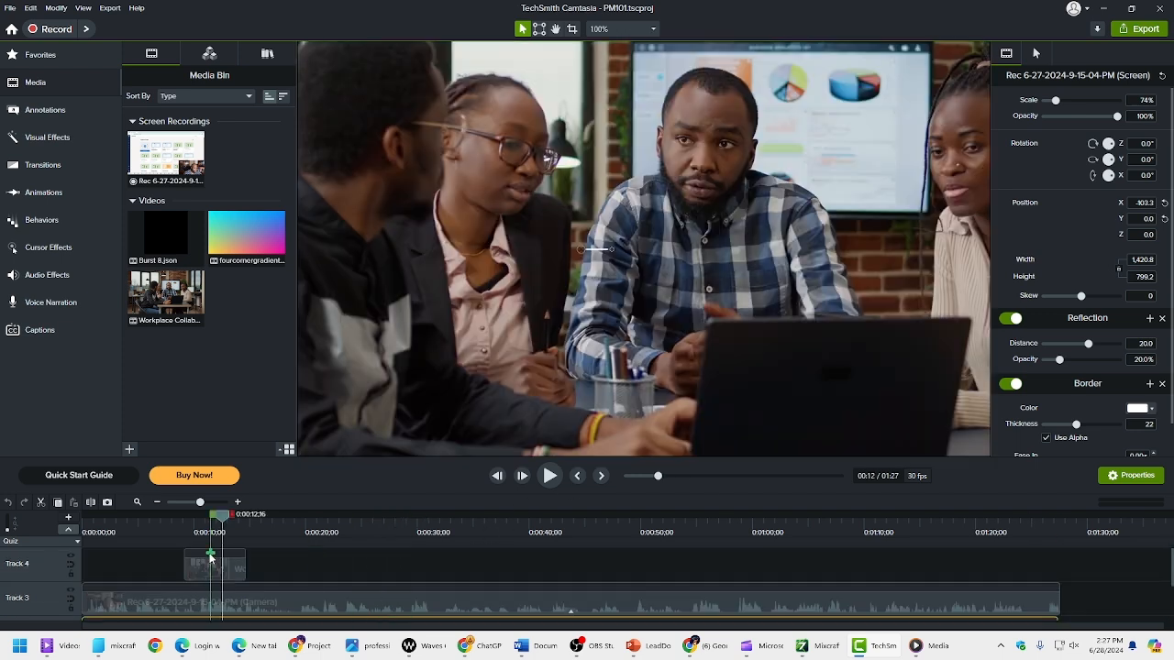
click(373, 534)
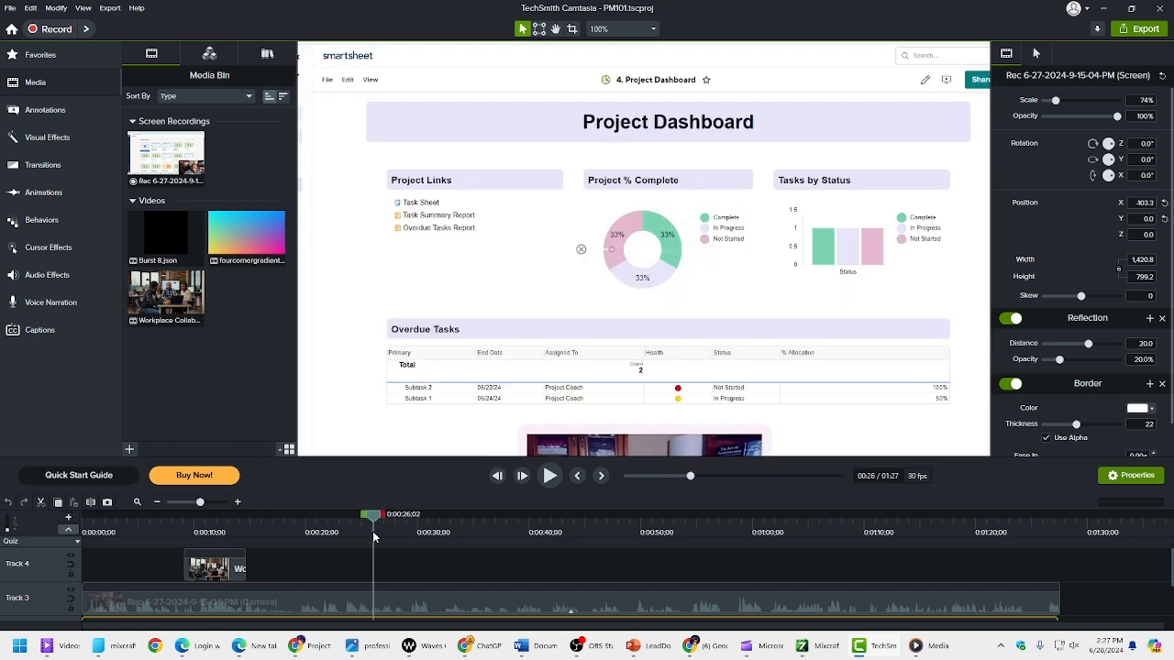
click(143, 532)
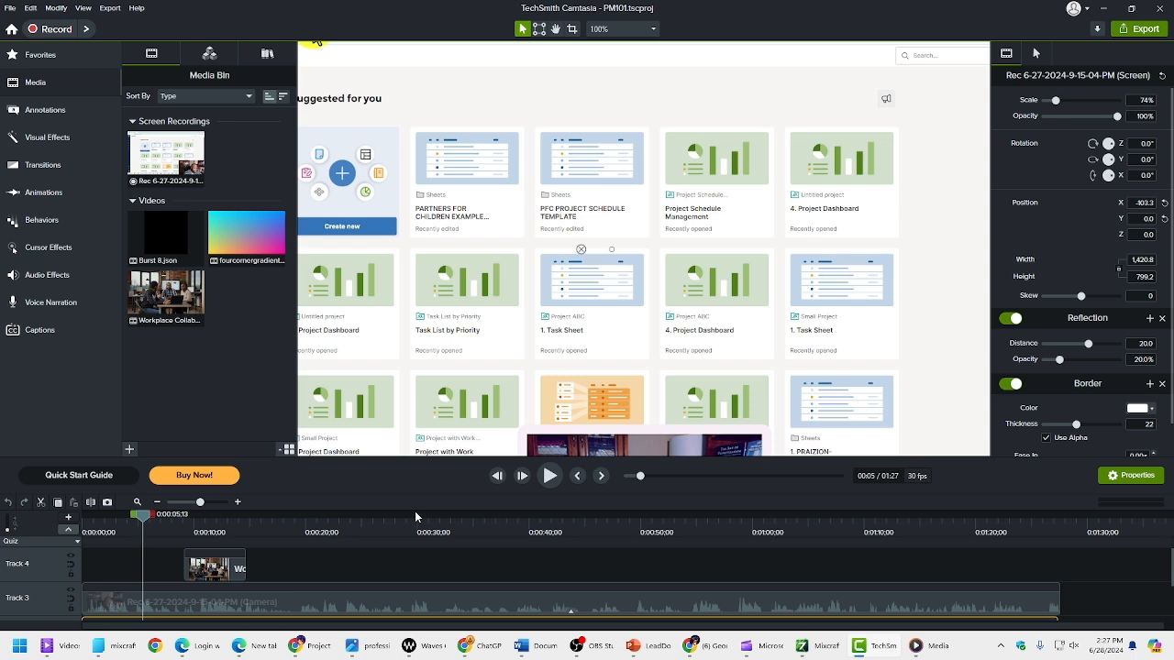
Step: Move the webcam video to the screen recording's lower-right corner, at about X 504, Y -292, and fit the whole canvas in view
click(623, 28)
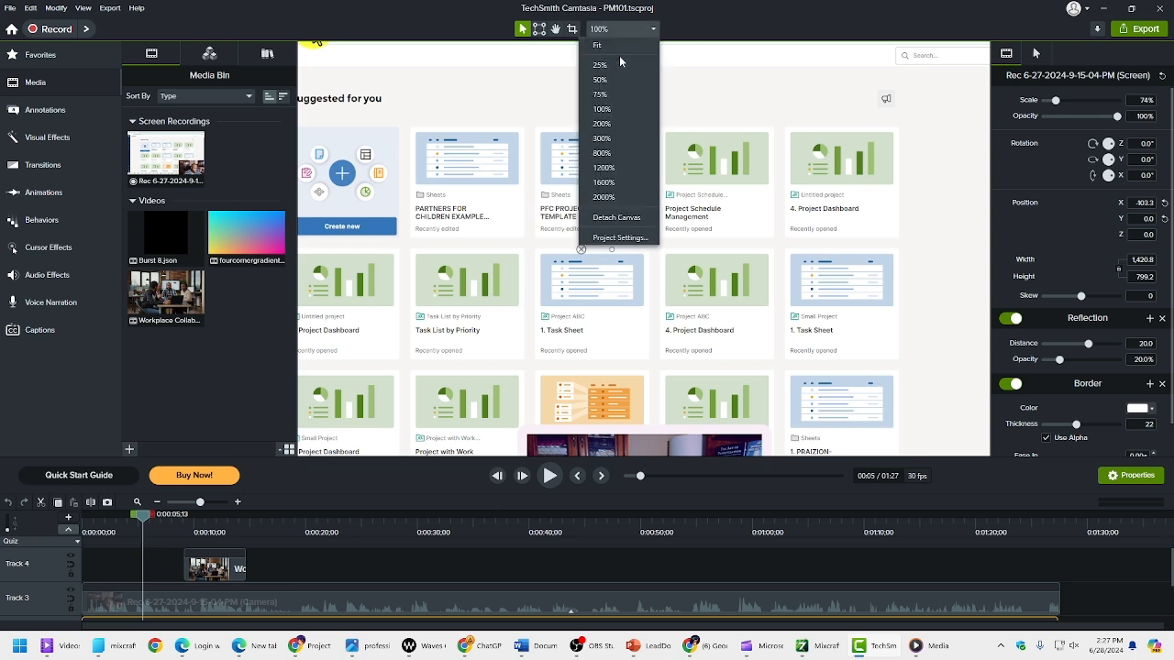
click(601, 94)
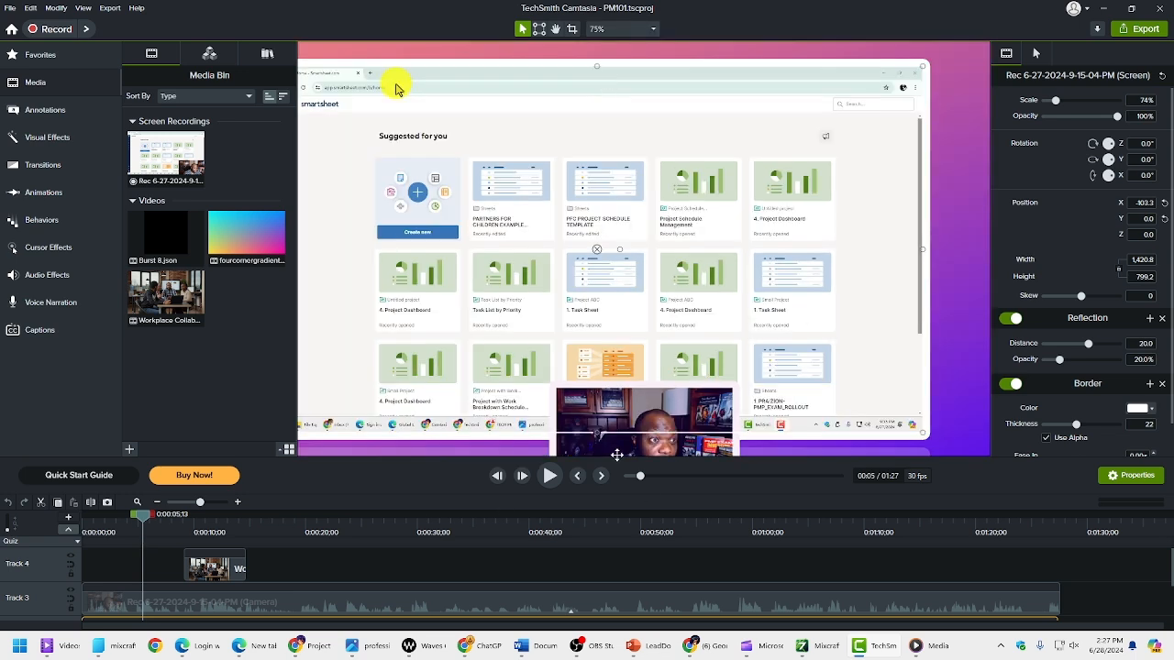
click(625, 406)
drag(624, 407, 855, 368)
click(601, 28)
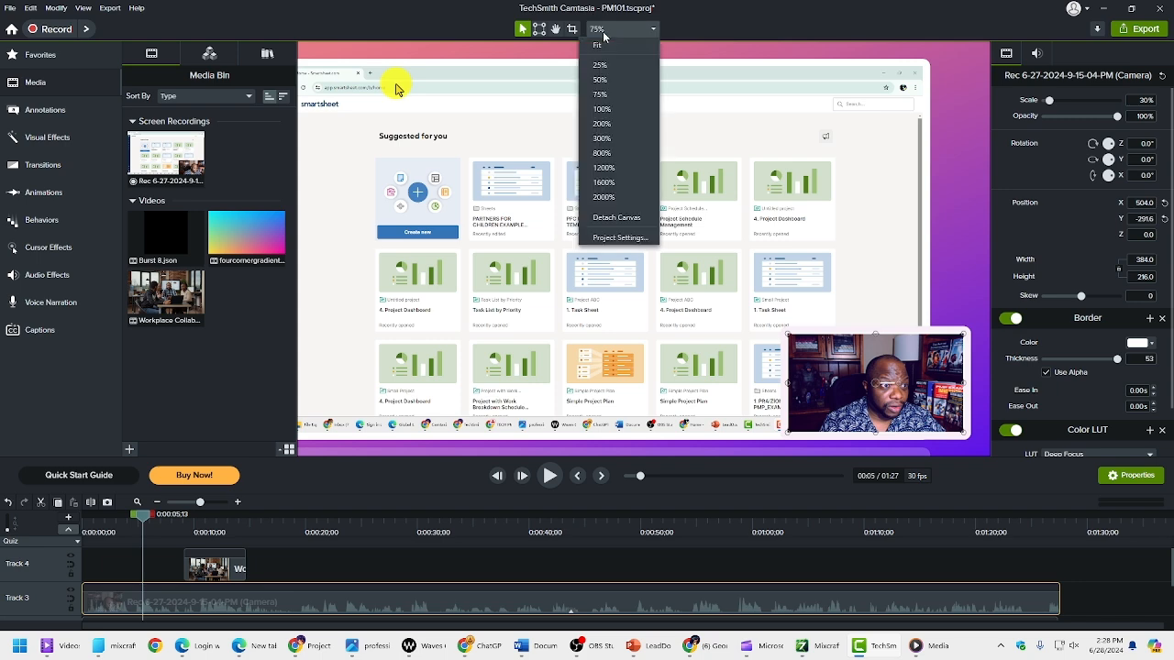
click(603, 52)
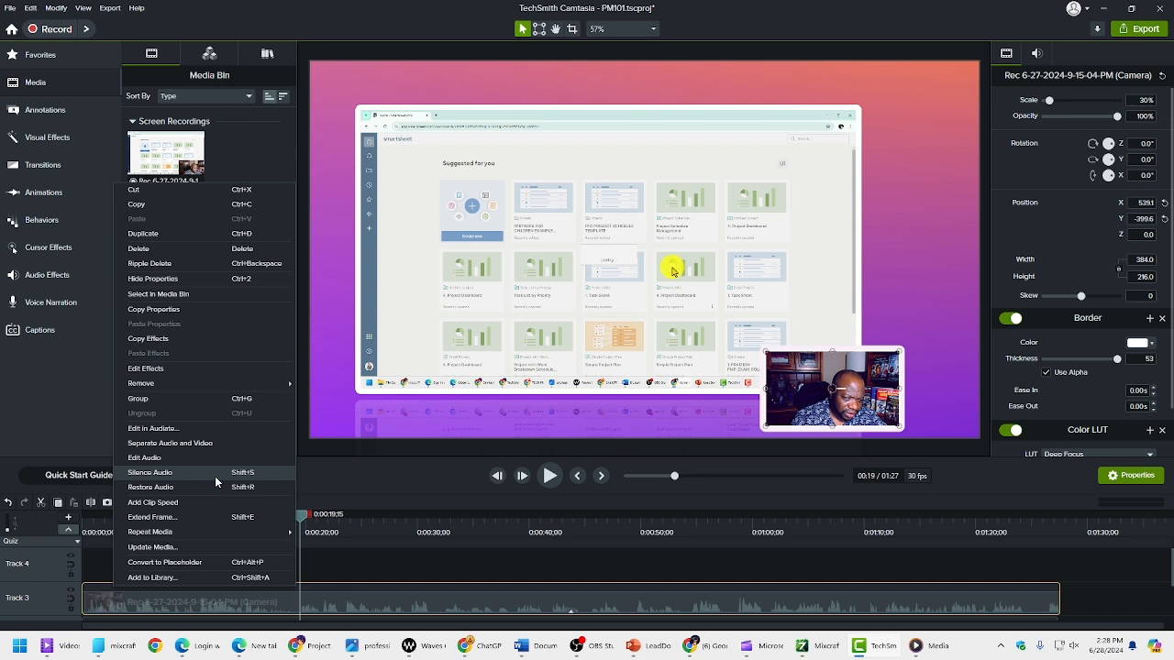
Step: Add a quiz to the camera clip on Track 3 at 0:00:19;15 and split the clip at that point
click(302, 596)
click(301, 596)
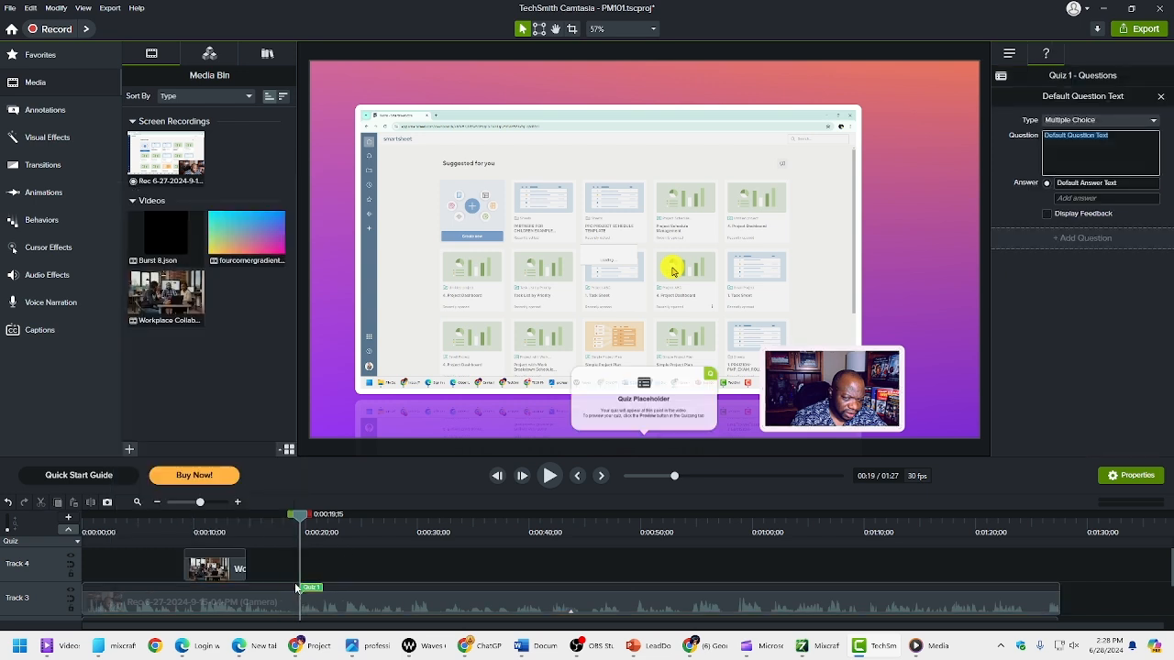
click(33, 8)
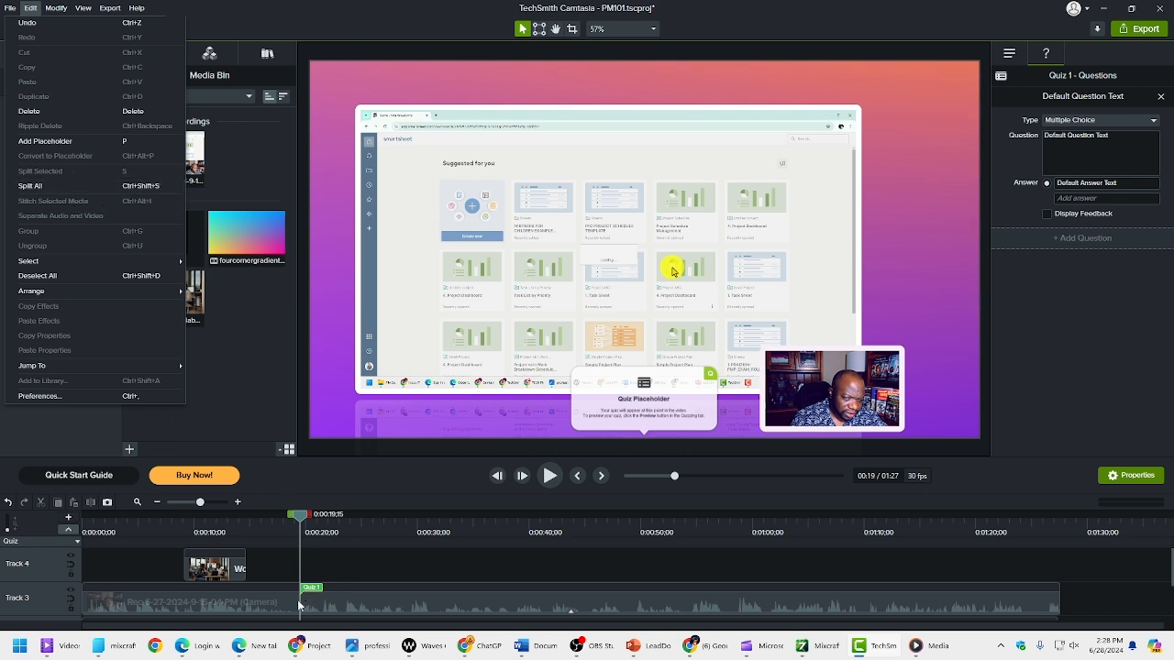
click(352, 570)
click(331, 611)
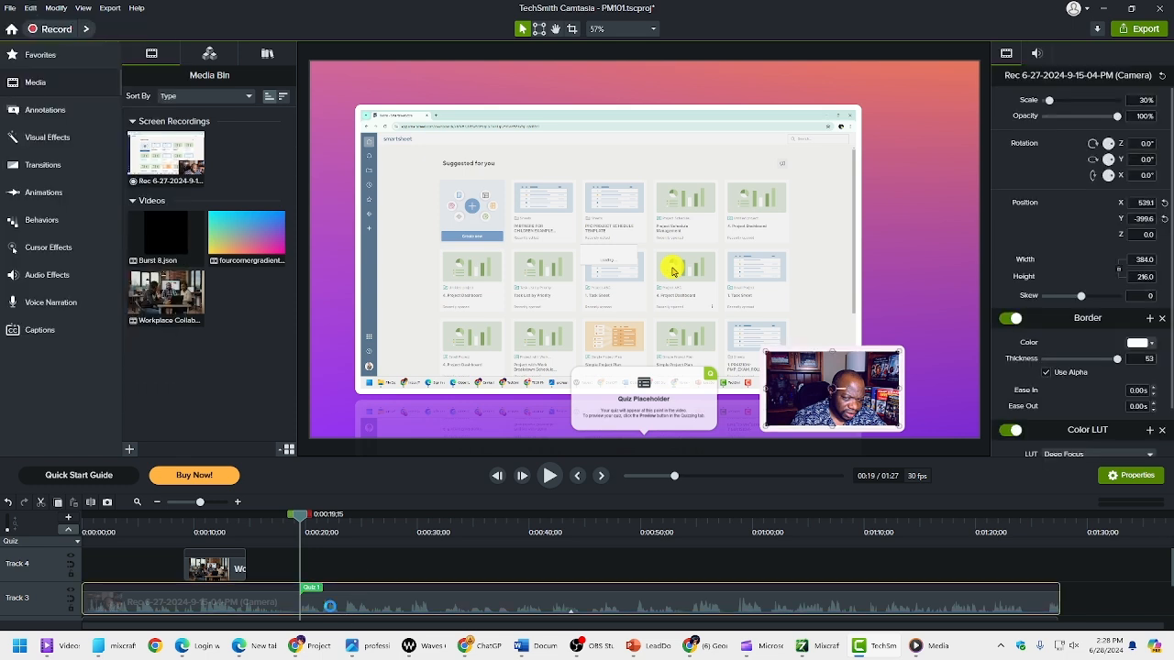
key(s)
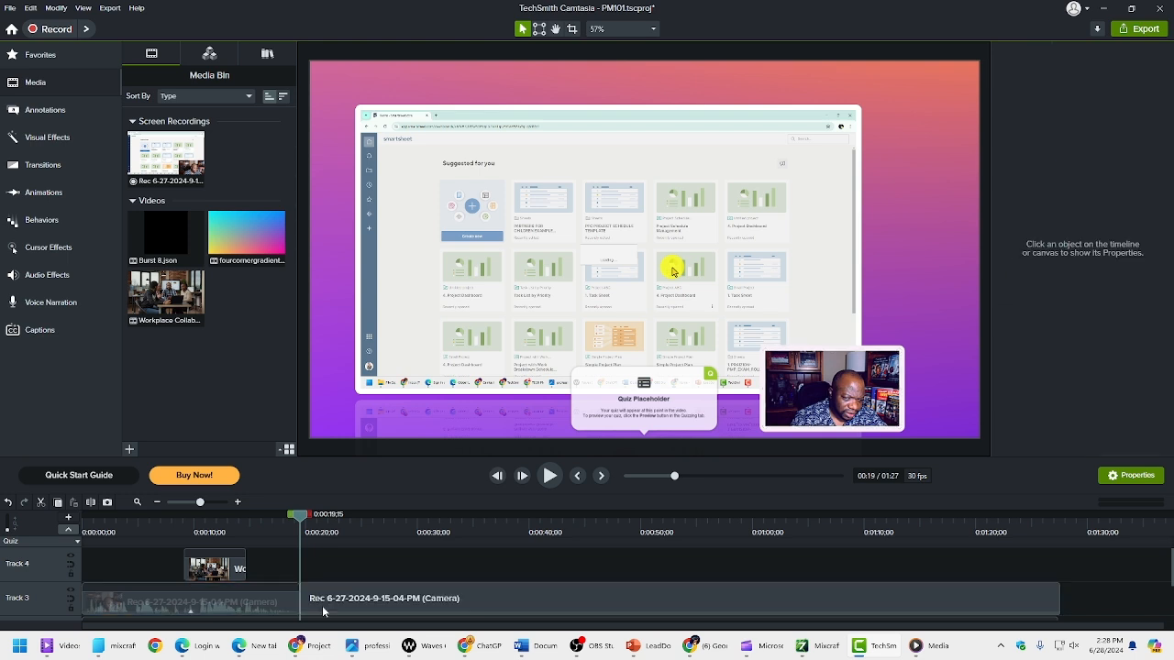
Step: Try moving the second part of the split camera clip to about 27 seconds and undo the move
drag(303, 594, 385, 600)
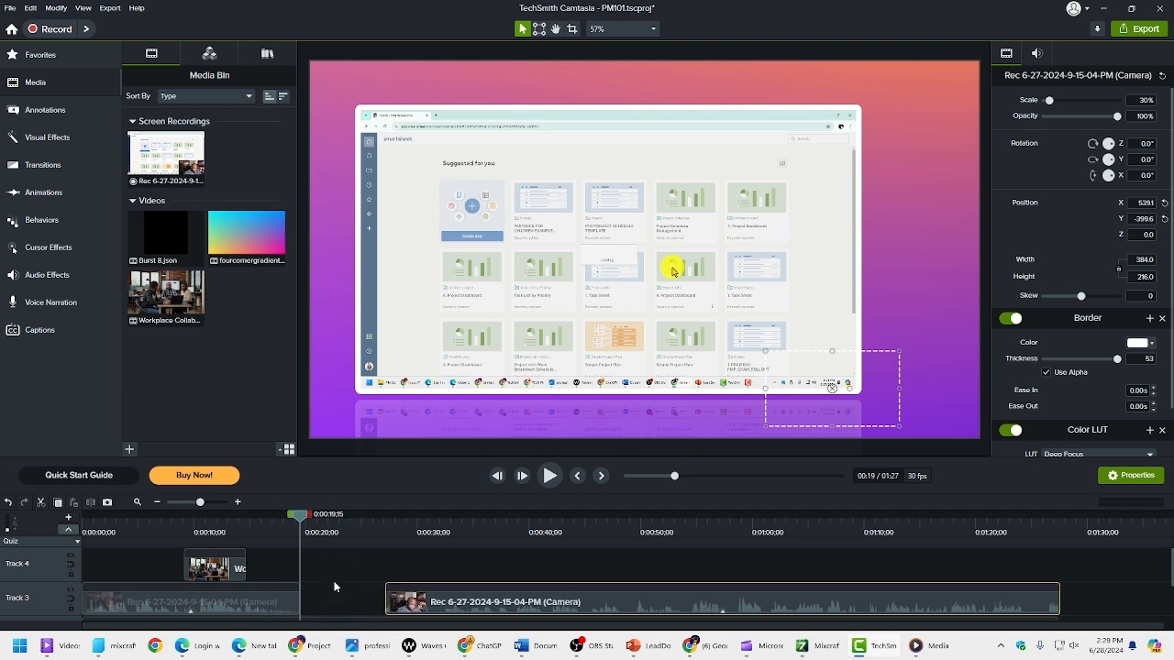
key(ctrl+z)
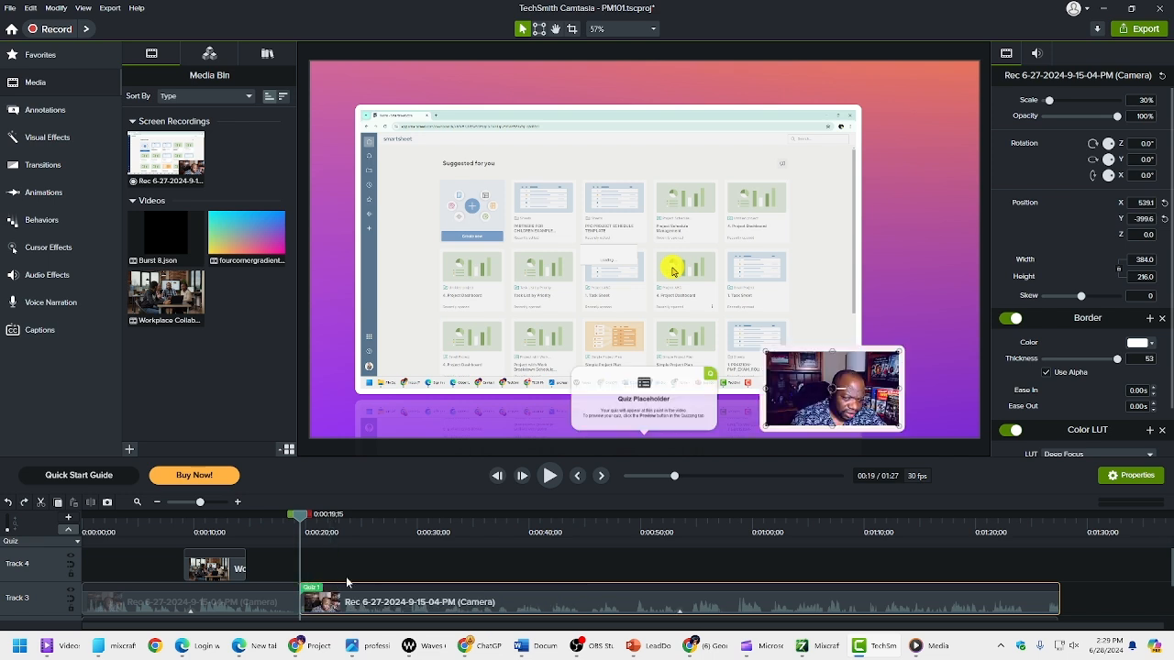
scroll(1168, 591, down, 2)
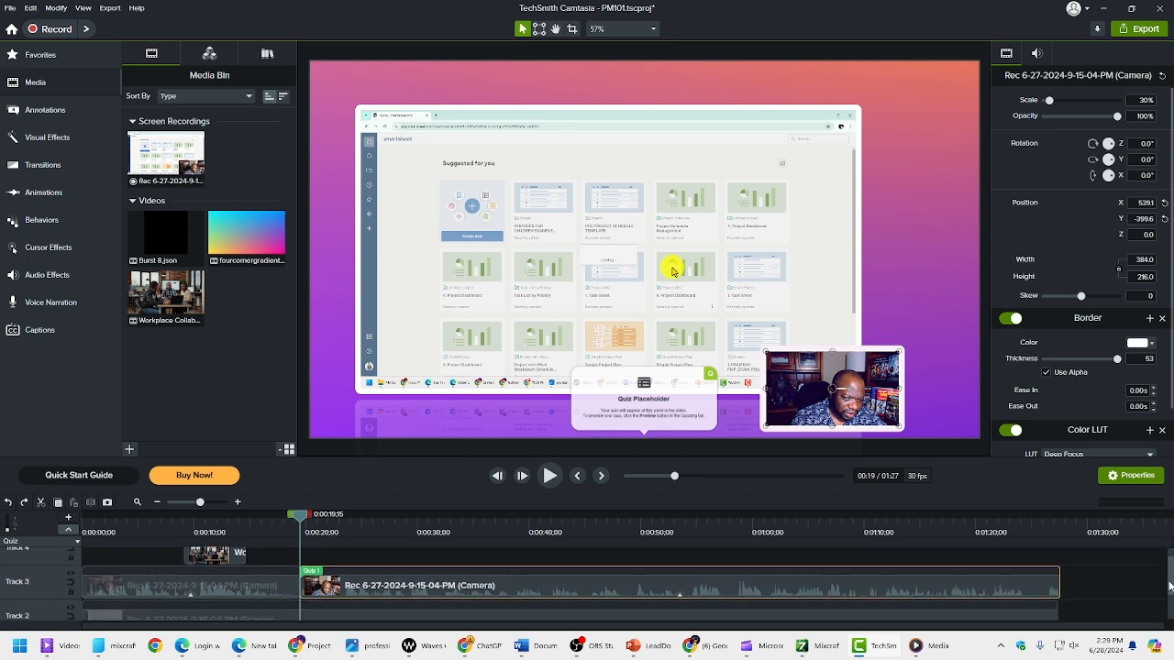
scroll(1168, 591, up, 2)
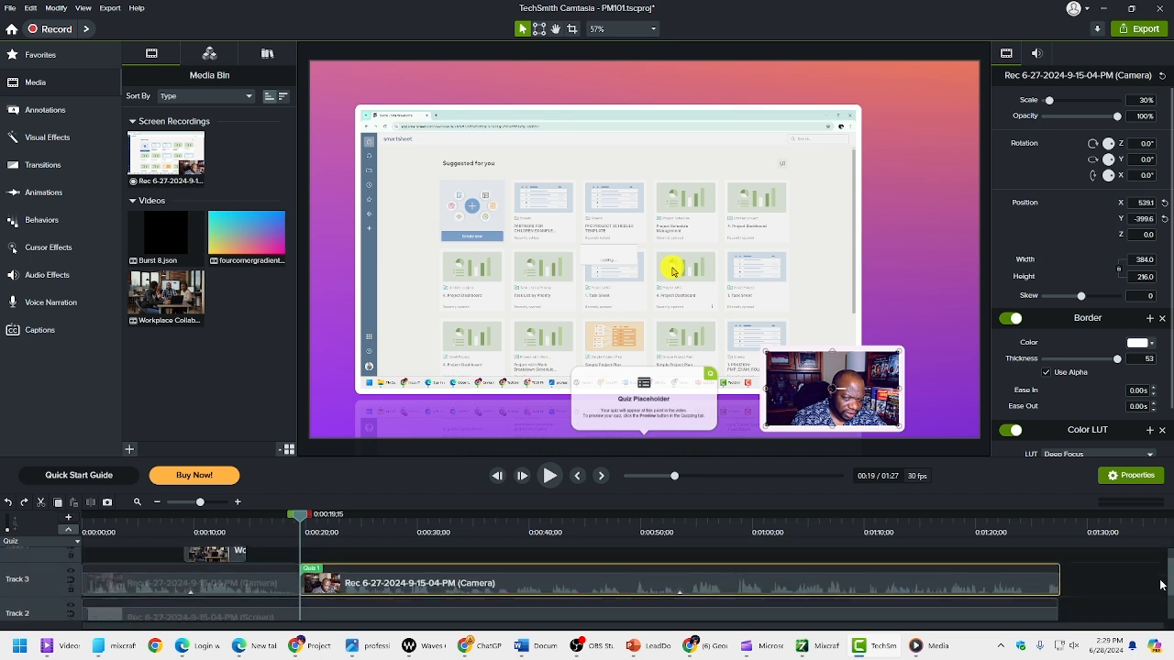
Step: Undo the camera-only split and split the camera, screen and Dynamic Fill 15 clips on Tracks 1 to 3 together at 0:00:19;15
key(ctrl+z)
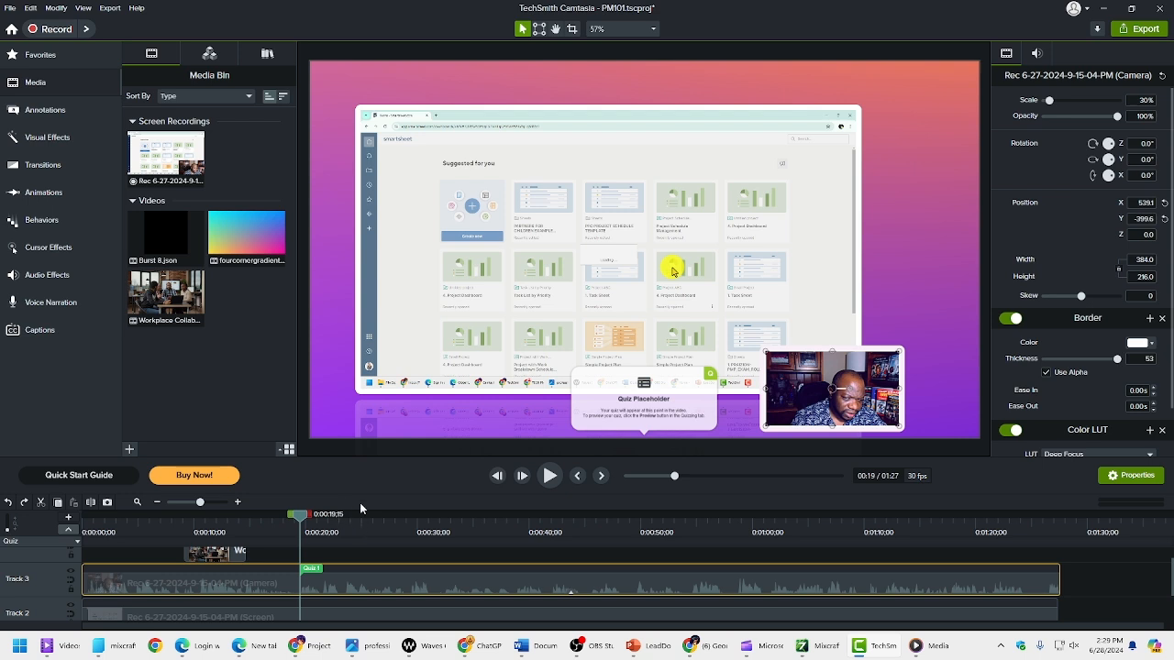
drag(368, 456, 370, 199)
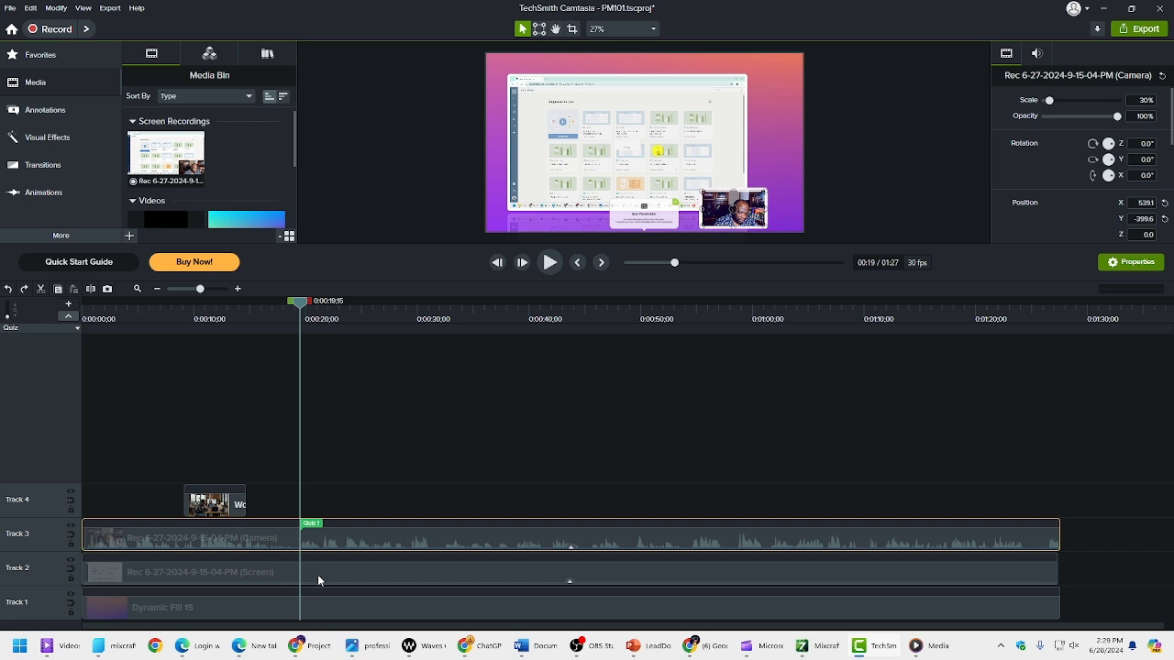
ctrl+click(320, 606)
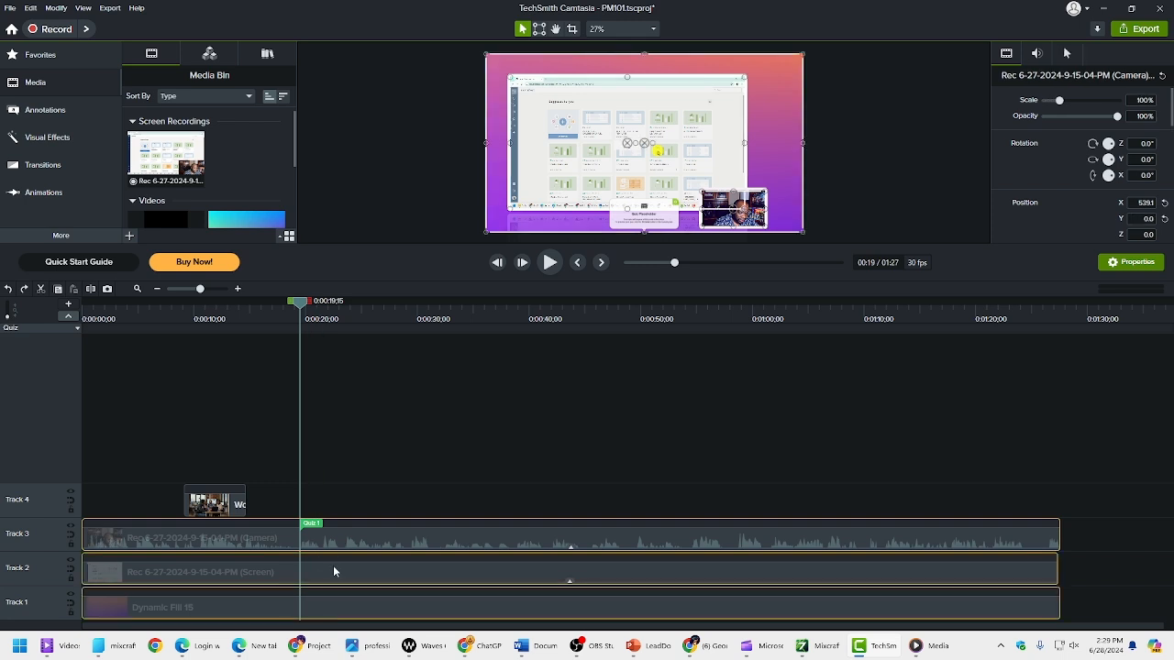
click(41, 9)
key(s)
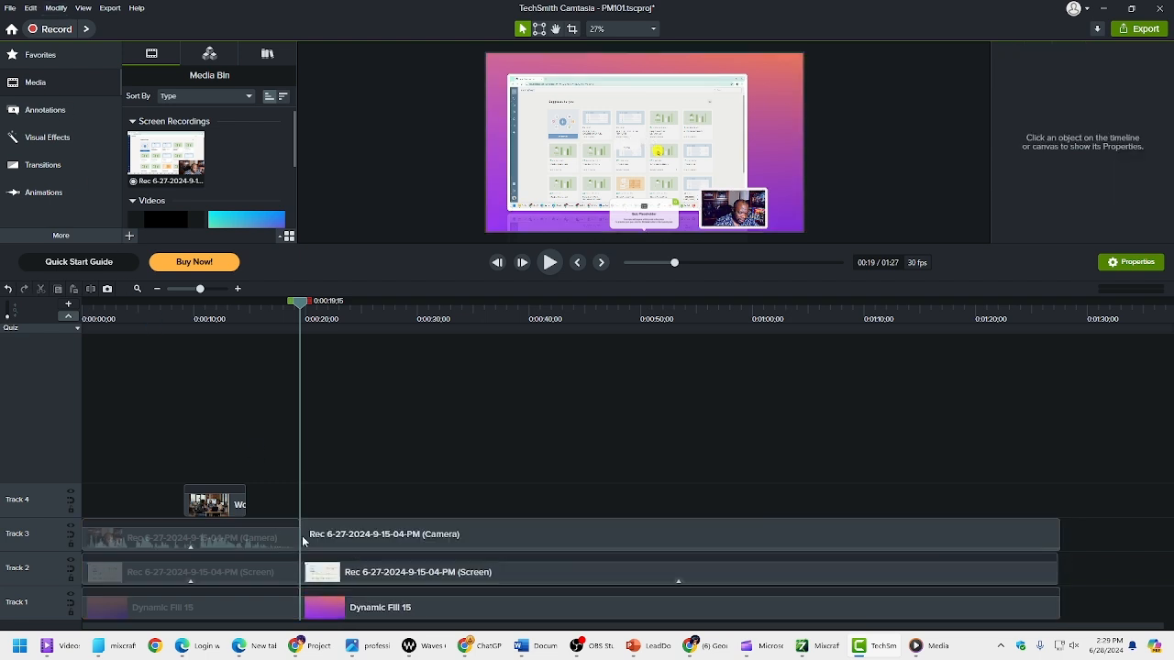
Step: Trim the start of the second camera, screen and Dynamic Fill 15 segments together to about 24 seconds on the timeline
ctrl+click(369, 577)
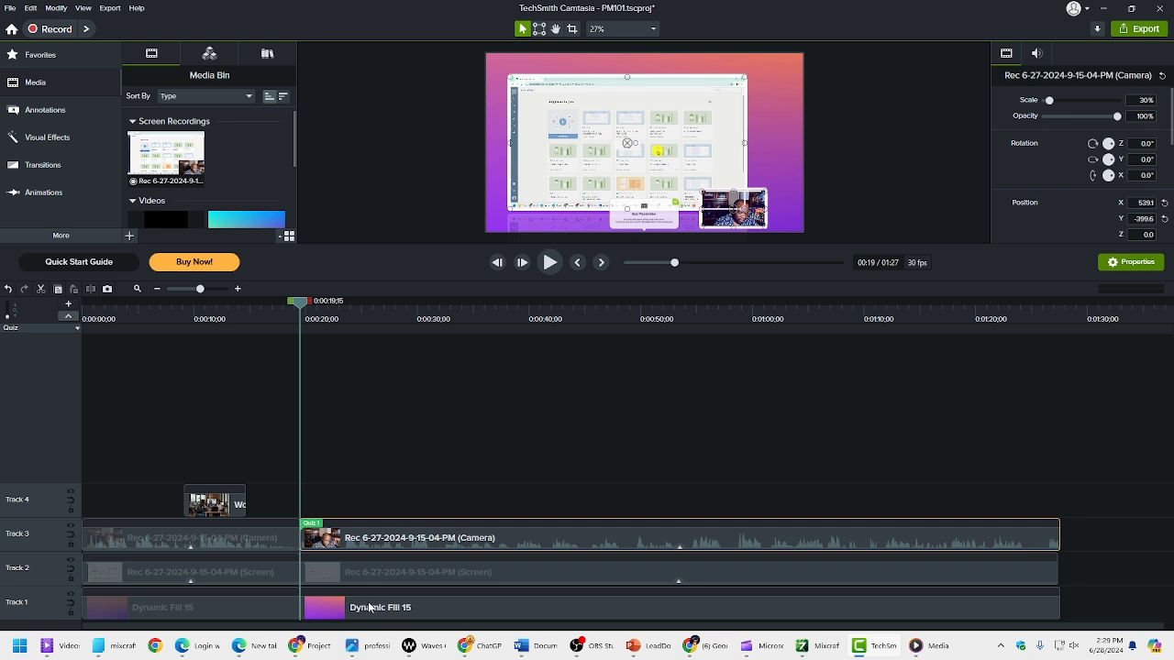
ctrl+click(367, 606)
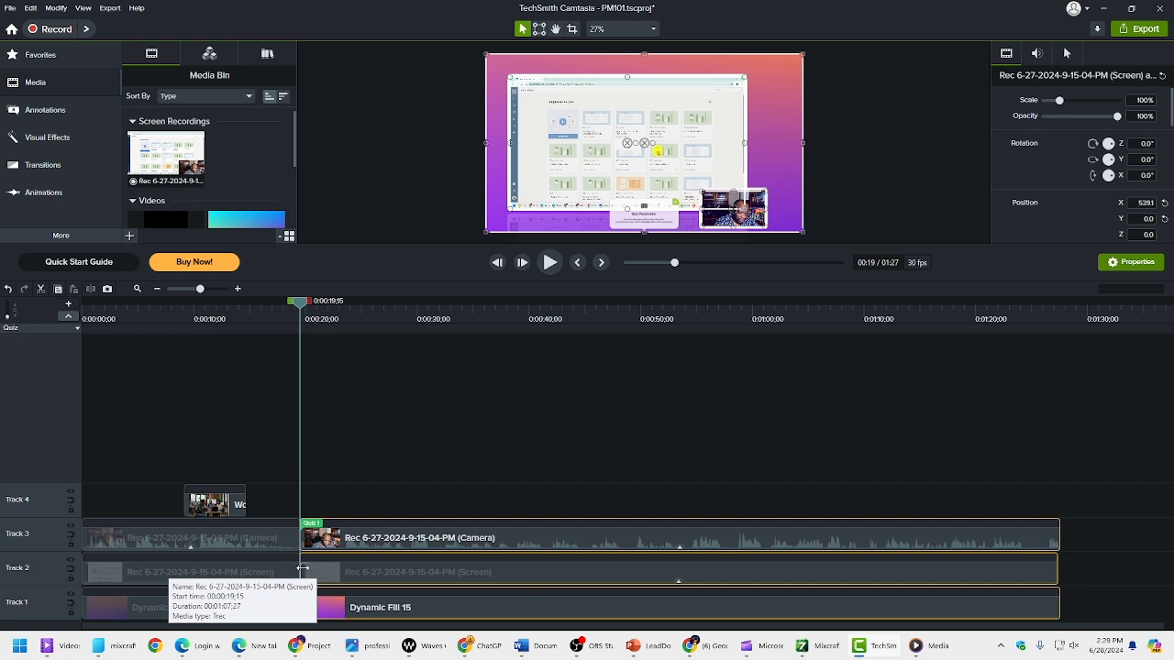
drag(302, 568, 350, 575)
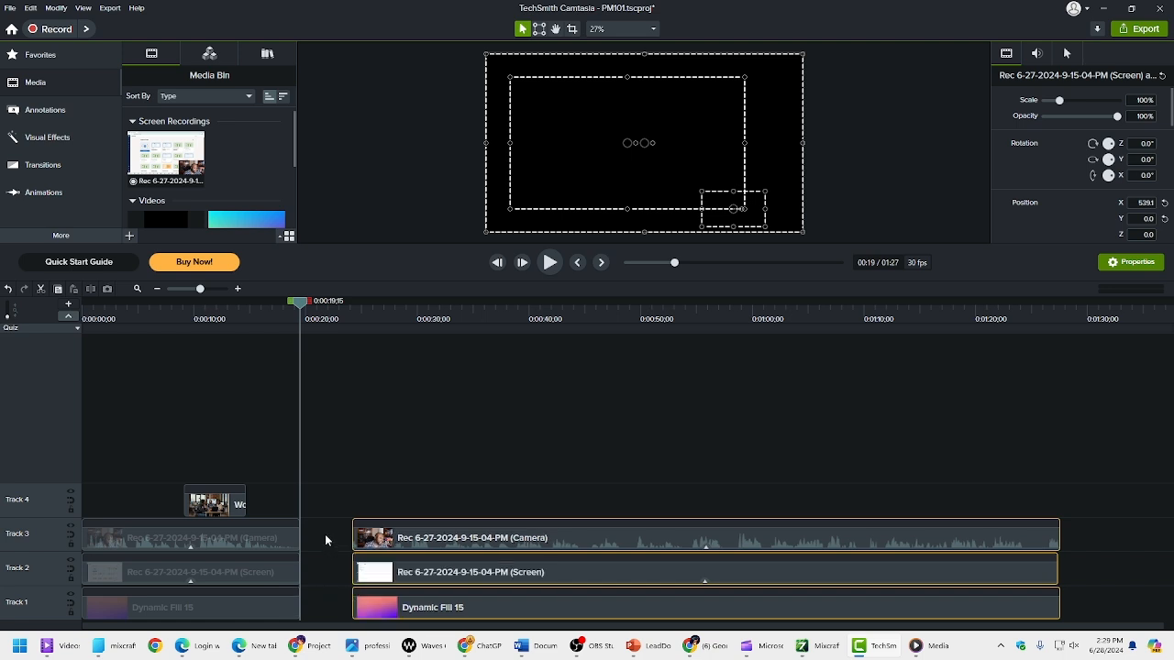
Step: Move the trimmed second segments on Tracks 1 to 3 together back to 0:00:19;15, closing the gap after the first segments
click(324, 534)
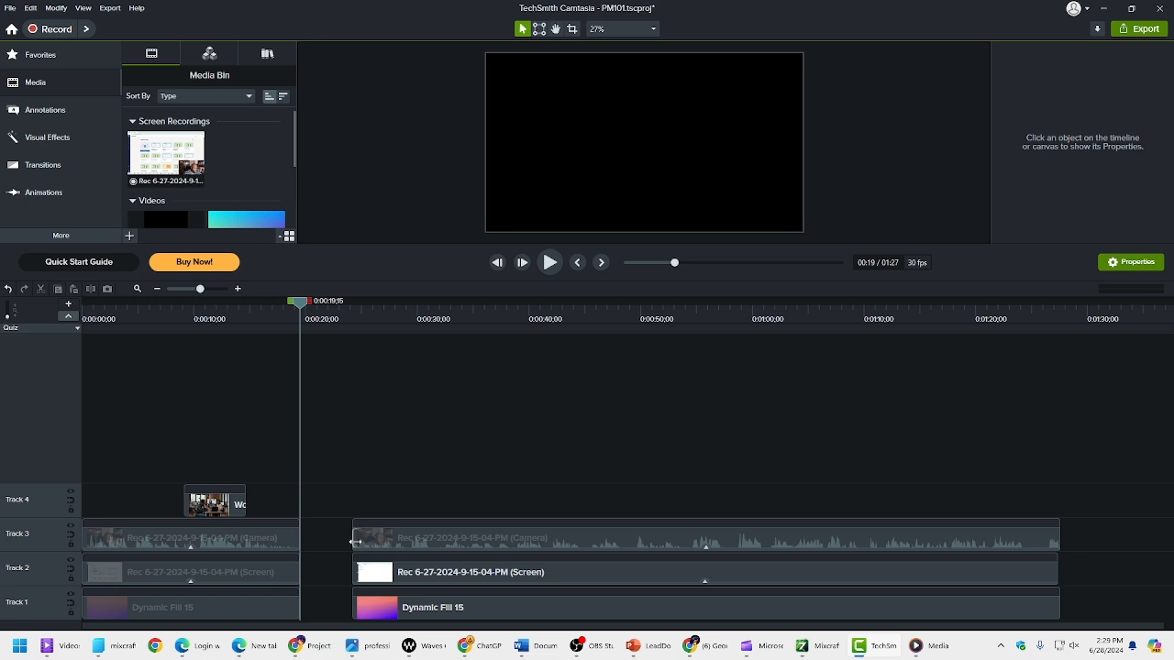
key(ctrl+a)
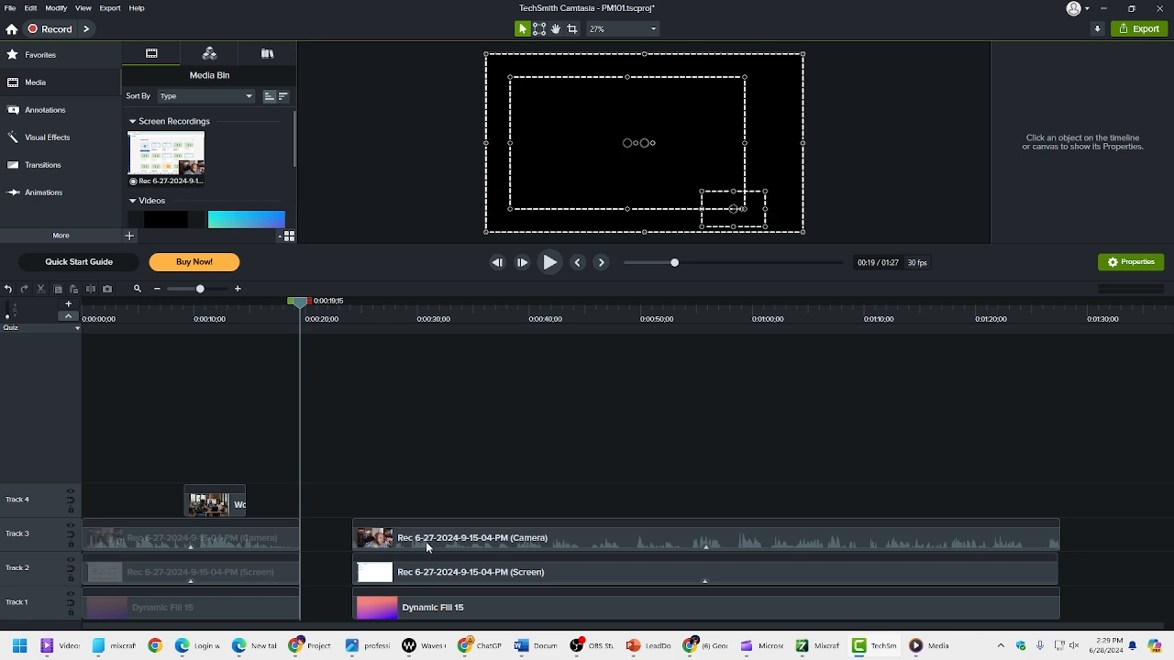
click(336, 543)
click(443, 539)
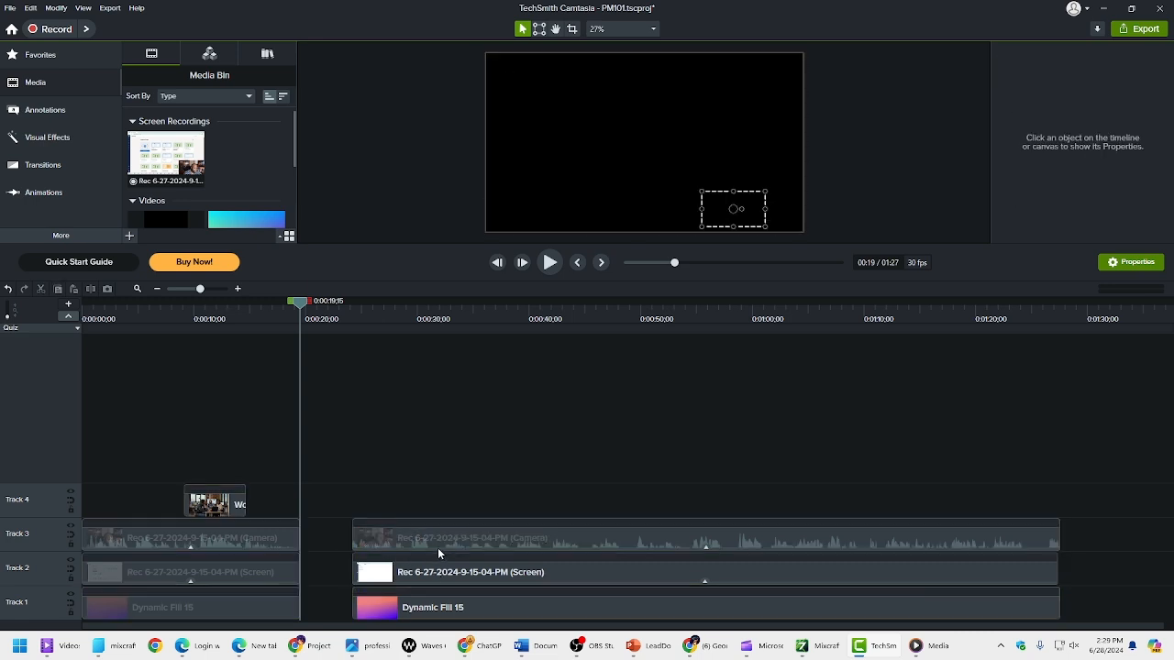
ctrl+click(491, 578)
ctrl+click(505, 608)
drag(545, 568, 475, 567)
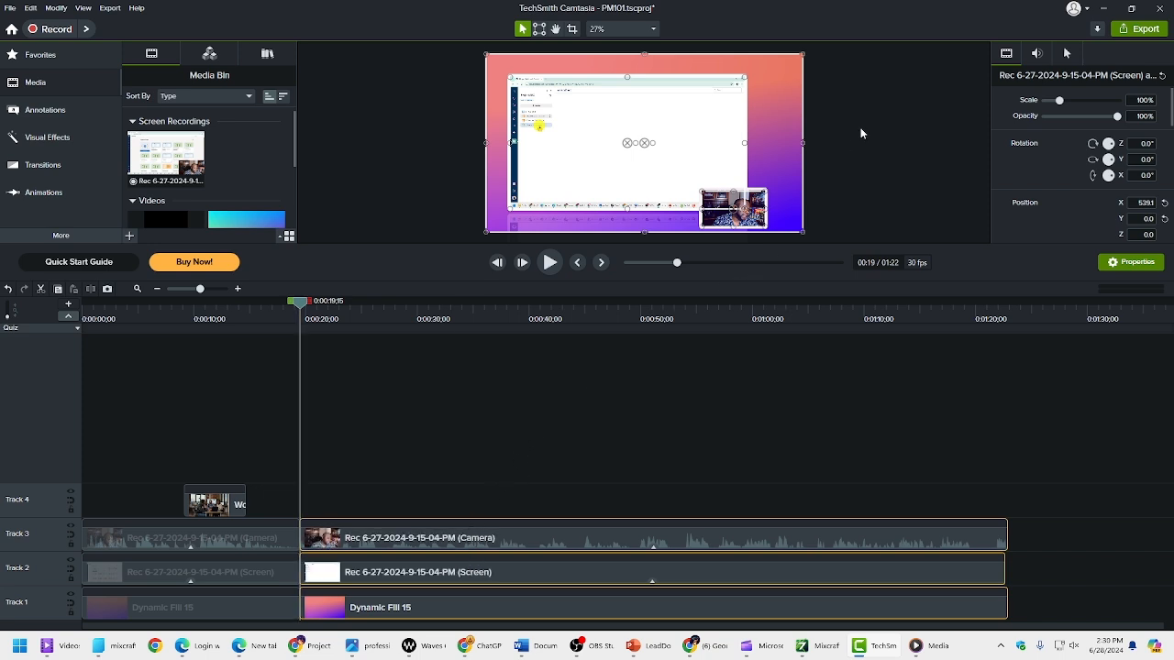
Step: Export the project with watermark as a local MP4 file named PM101 to the Documents\Camtasia folder
click(1141, 30)
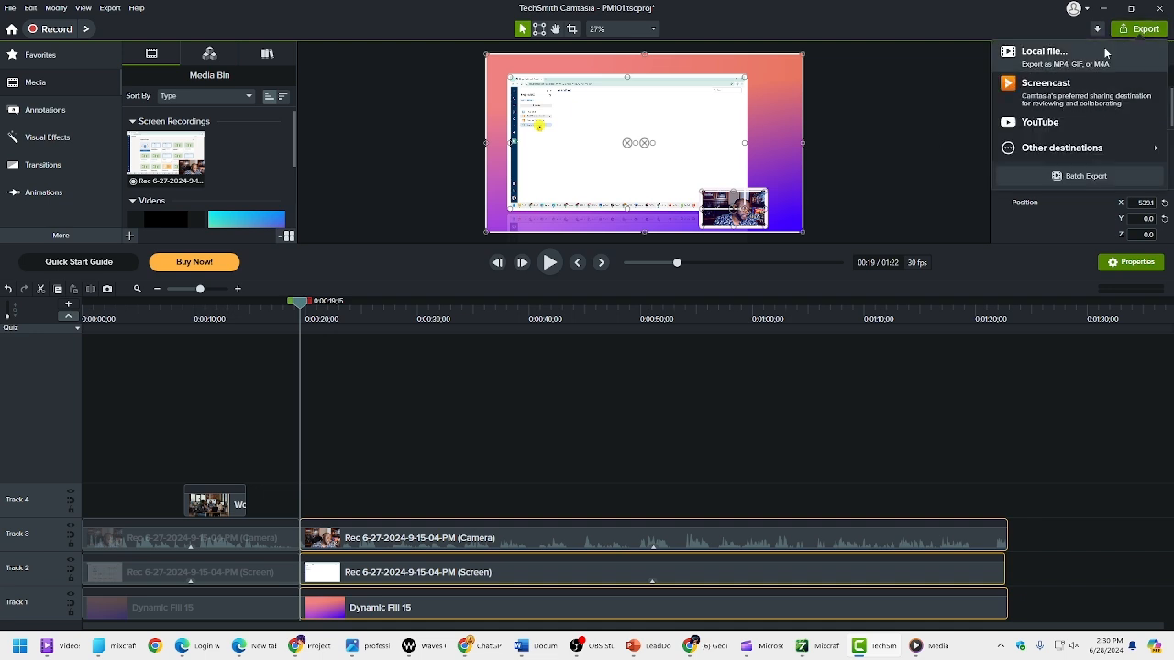
click(1060, 68)
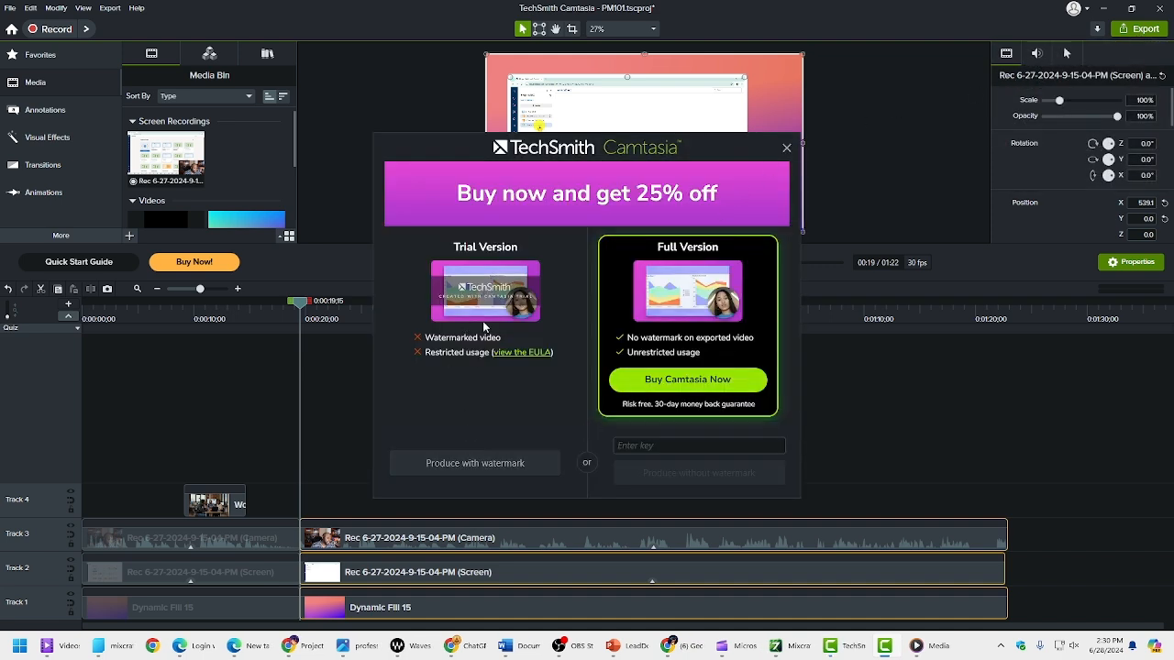
click(442, 468)
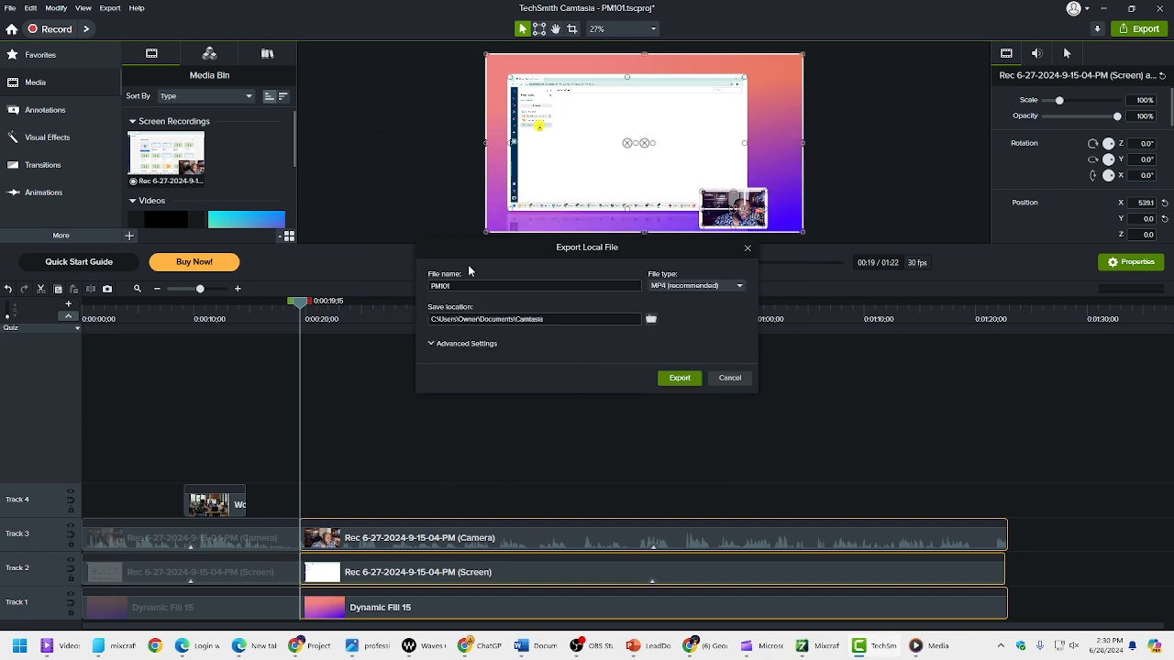
click(679, 378)
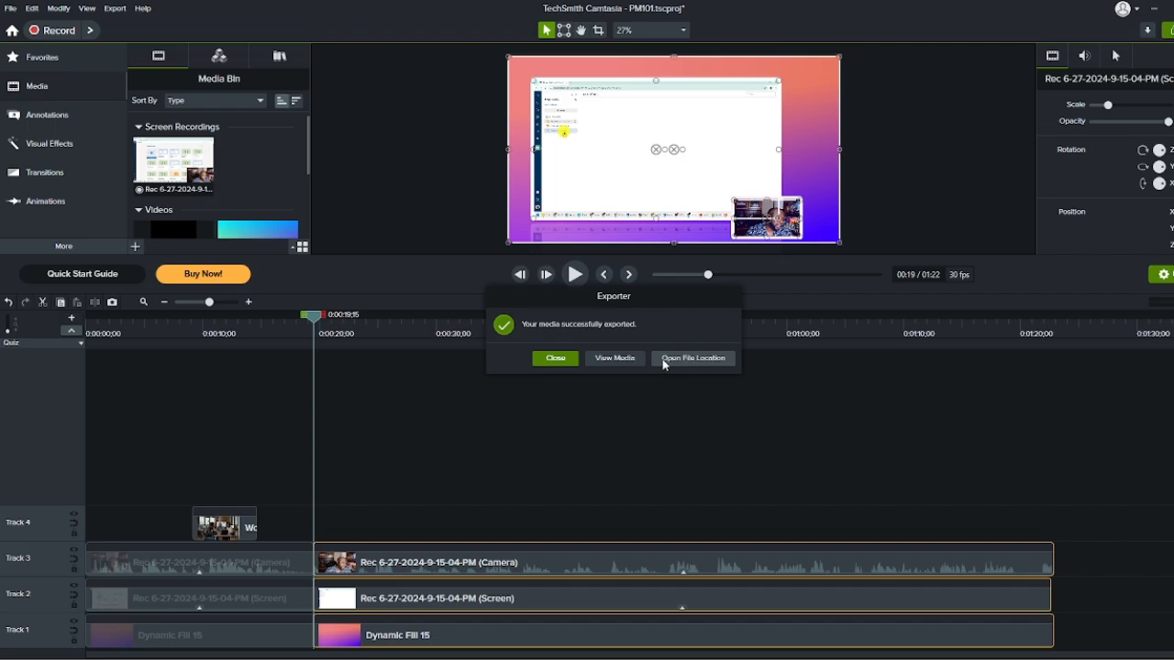
Step: Play the exported PM101 video in Media Player, check it at several points, and pause at about 0:00:16
click(634, 361)
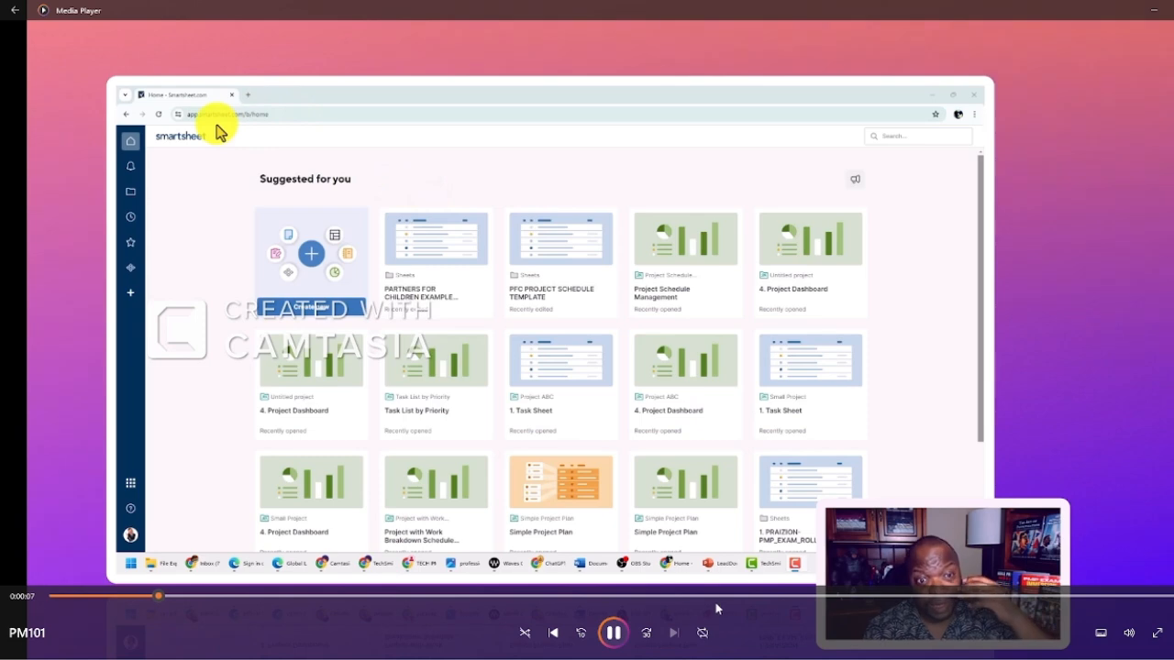
click(377, 597)
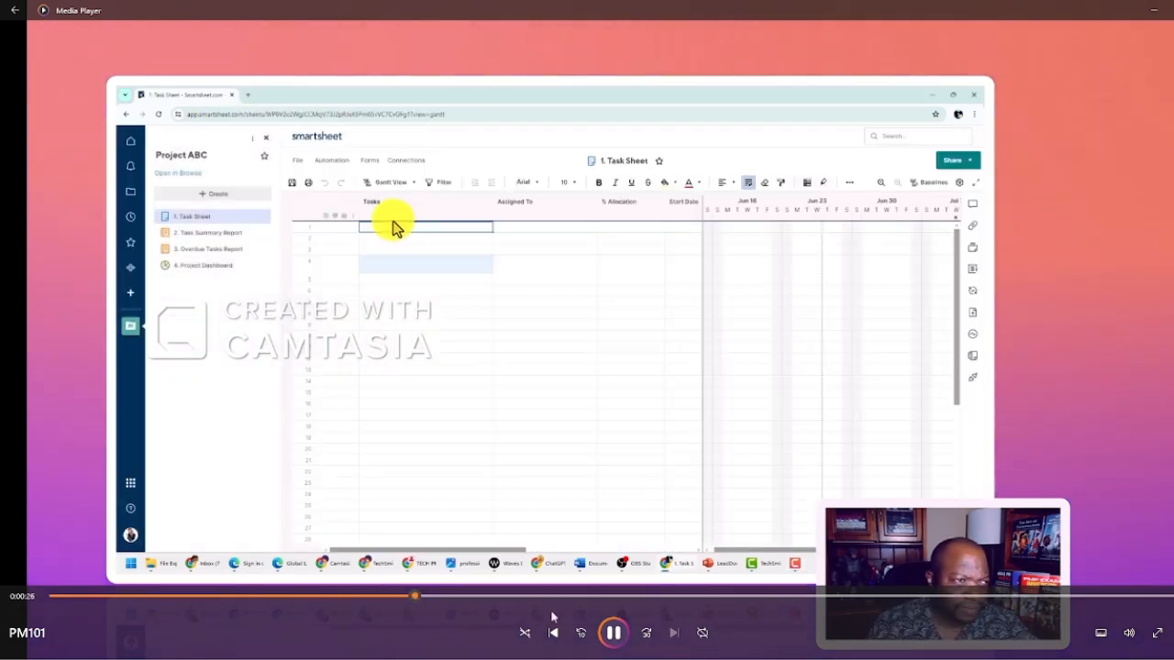
click(548, 596)
drag(556, 606, 260, 598)
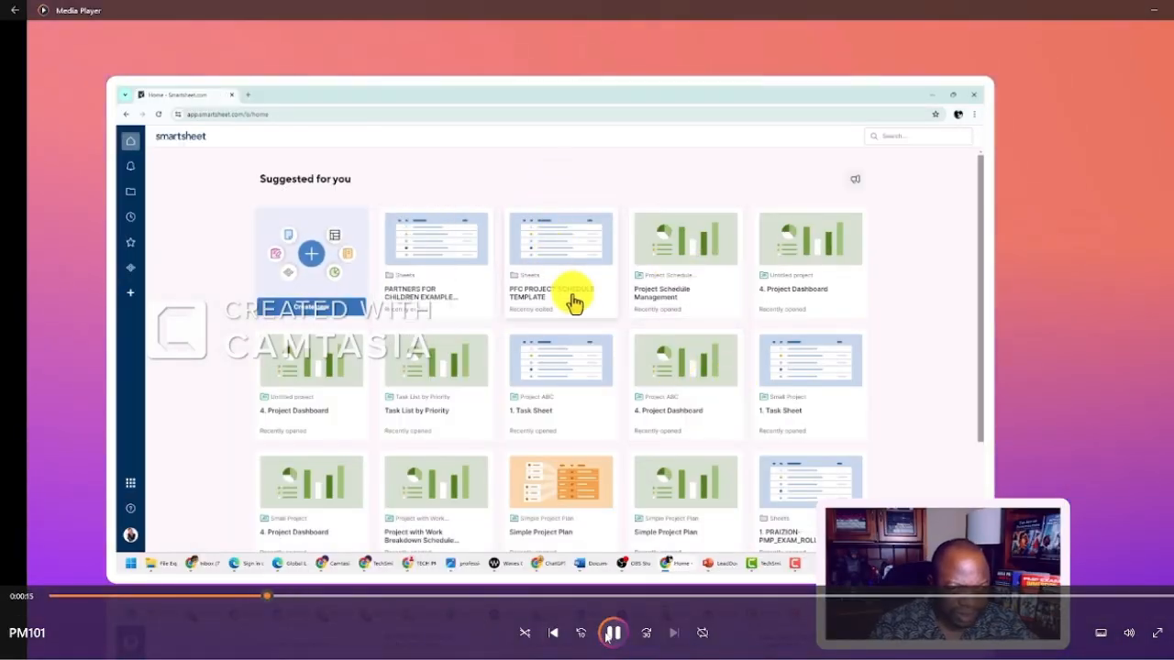
click(611, 633)
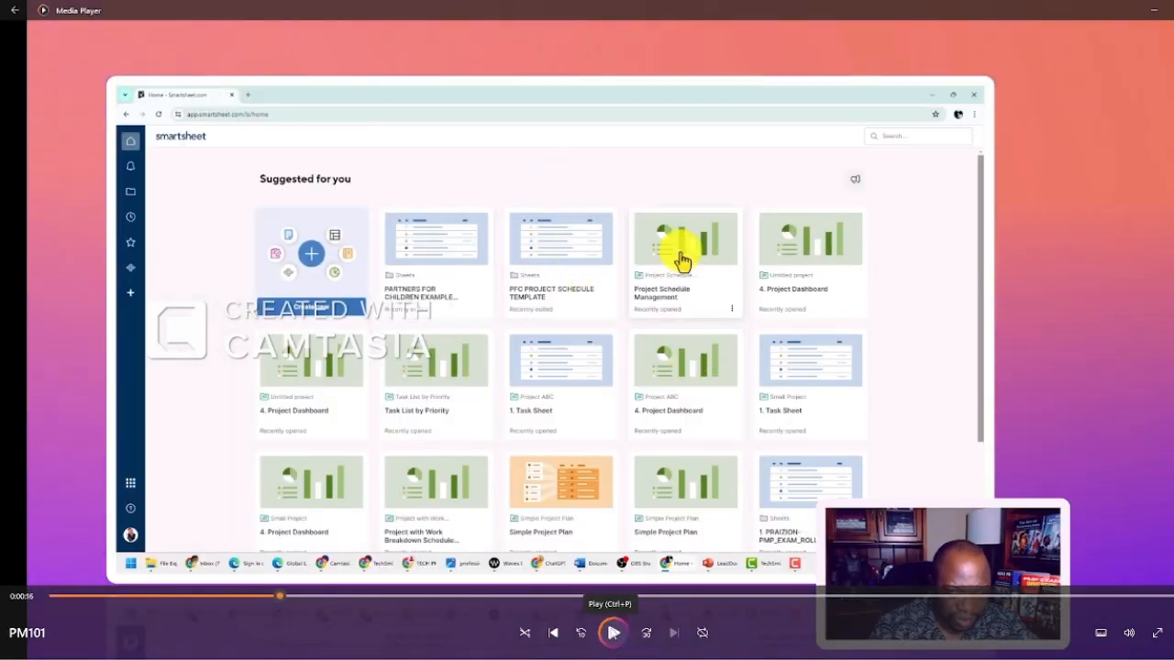